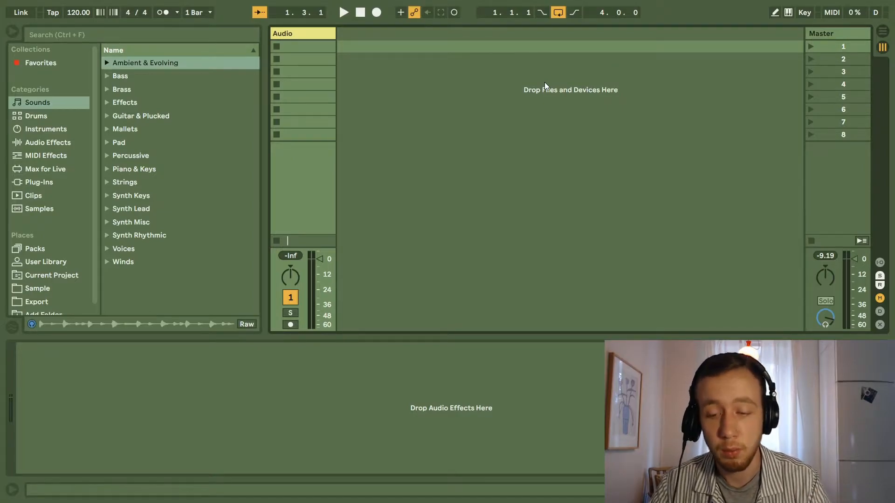
# Find the Scaler x64 plug-in through a browser search, load it onto a new track, and delete the empty Audio track.
pyautogui.hotkey('ctrl', 'f')
pyautogui.write('Scaler')
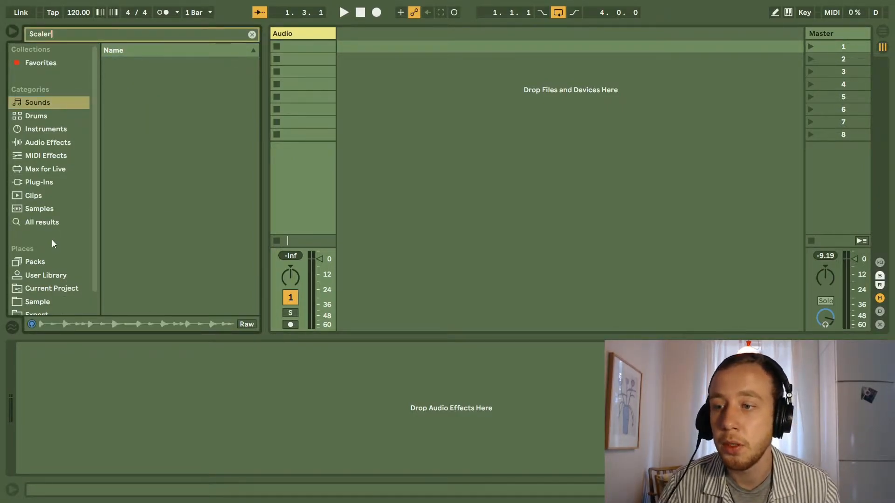
pyautogui.click(47, 224)
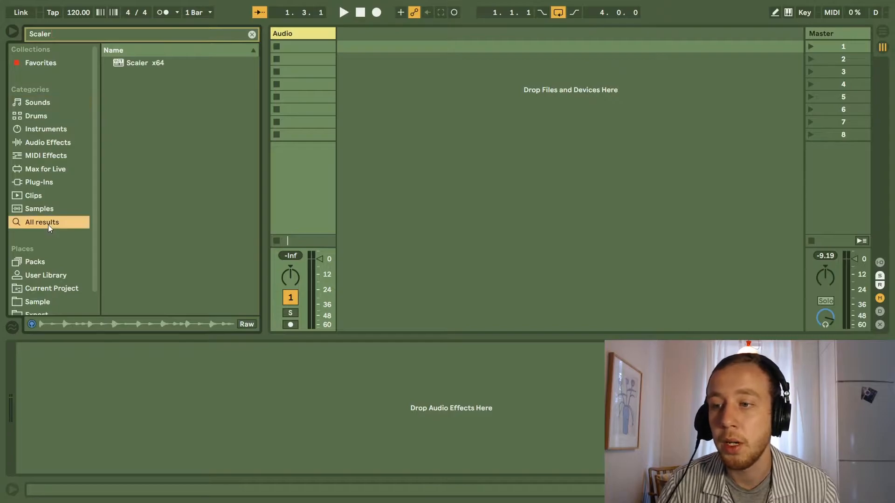
pyautogui.moveTo(133, 63); pyautogui.dragTo(376, 65)
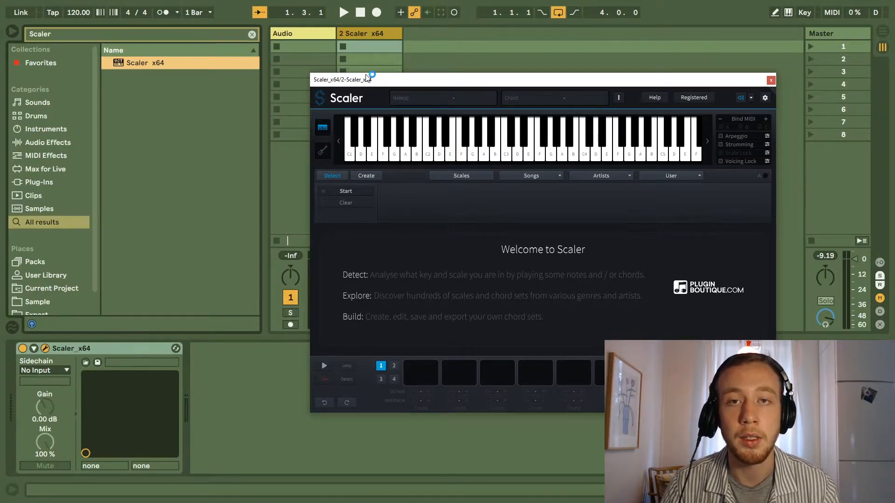
pyautogui.click(289, 35)
pyautogui.press('Delete')
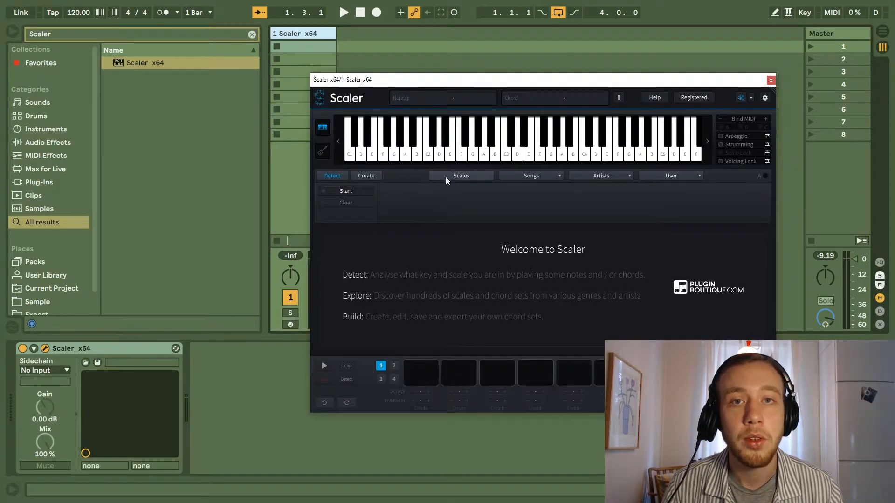
# Show Scaler's scale library and examine the scales for different root notes, with their moods and parent modes.
pyautogui.click(447, 176)
pyautogui.moveTo(769, 239); pyautogui.dragTo(756, 345)
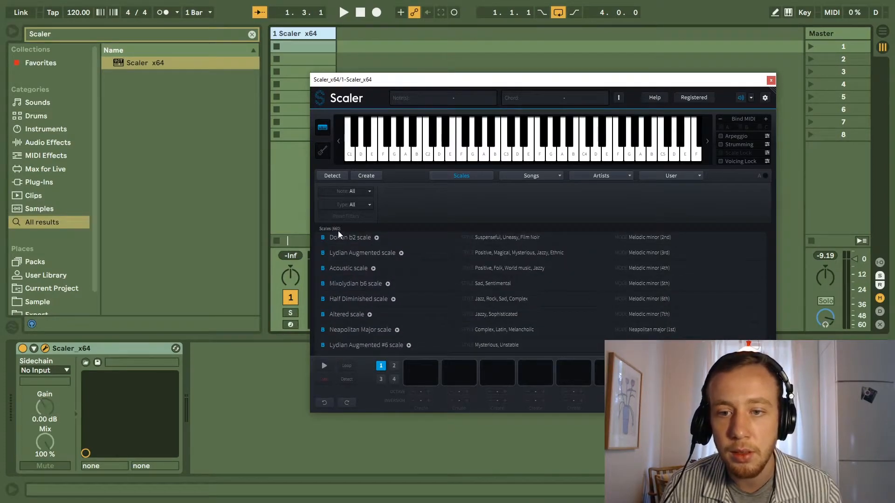
pyautogui.moveTo(769, 346); pyautogui.dragTo(777, 240)
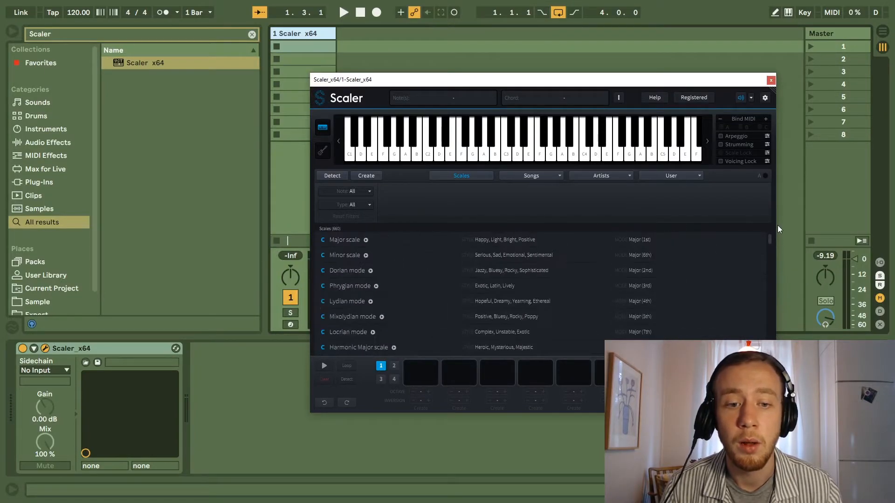
pyautogui.scroll(-5, 513, 312)
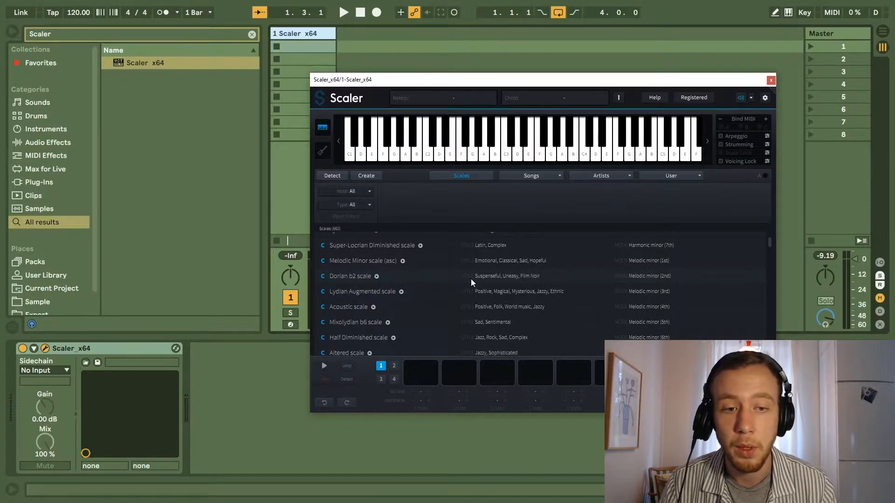
pyautogui.scroll(-5, 471, 279)
pyautogui.scroll(-5, 472, 262)
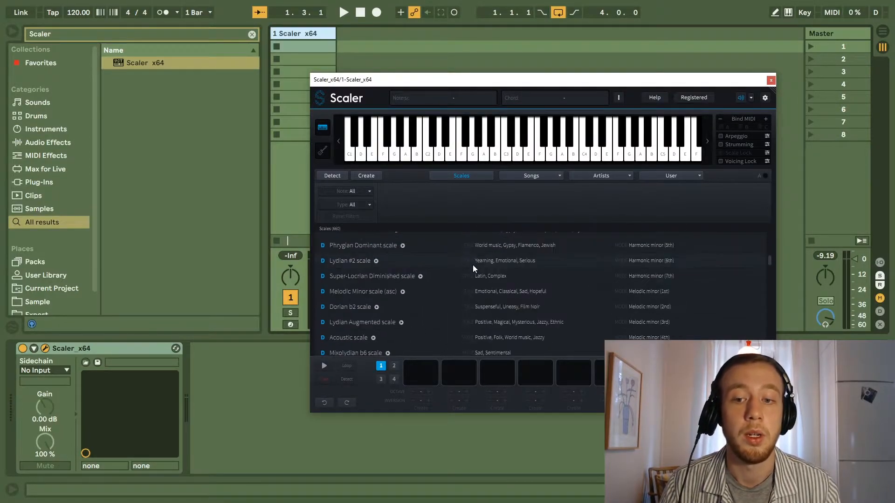
pyautogui.scroll(-15, 463, 277)
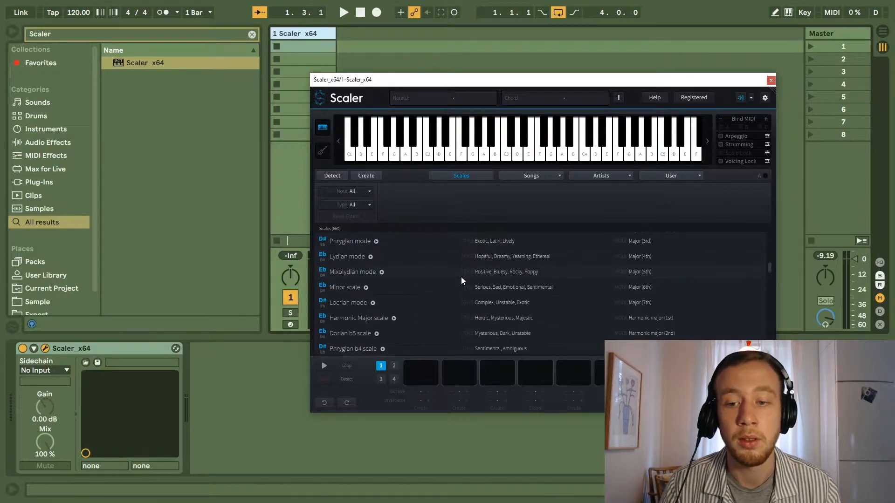
pyautogui.scroll(-15, 463, 278)
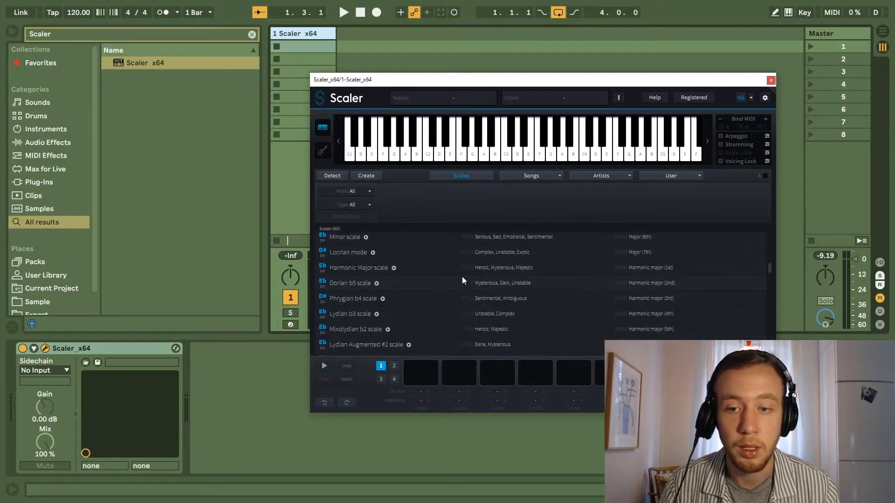
pyautogui.scroll(-10, 465, 272)
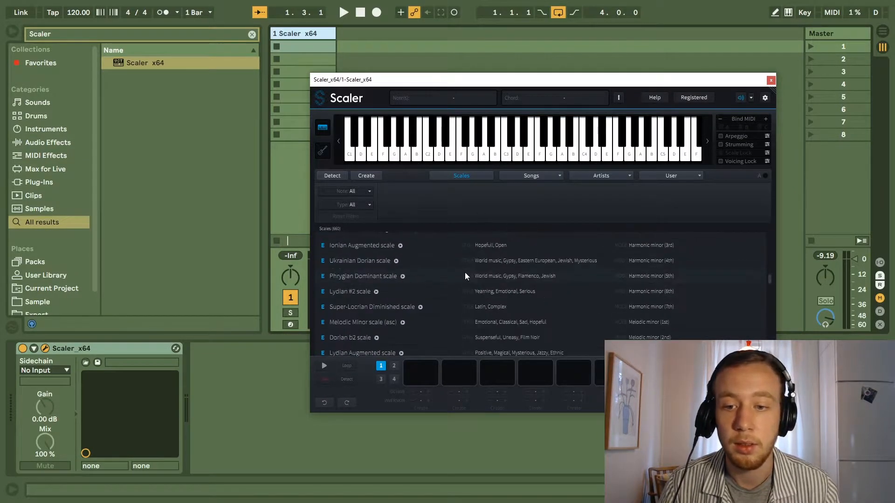
pyautogui.scroll(3, 462, 276)
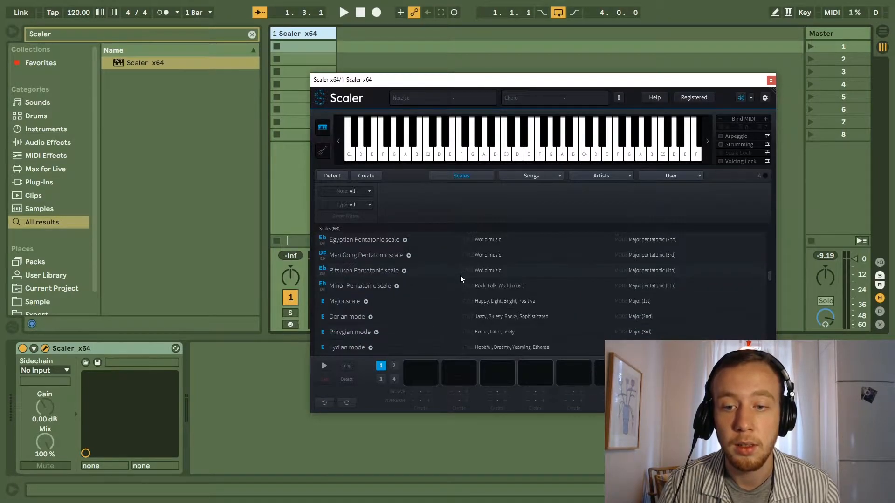
pyautogui.scroll(-3, 410, 331)
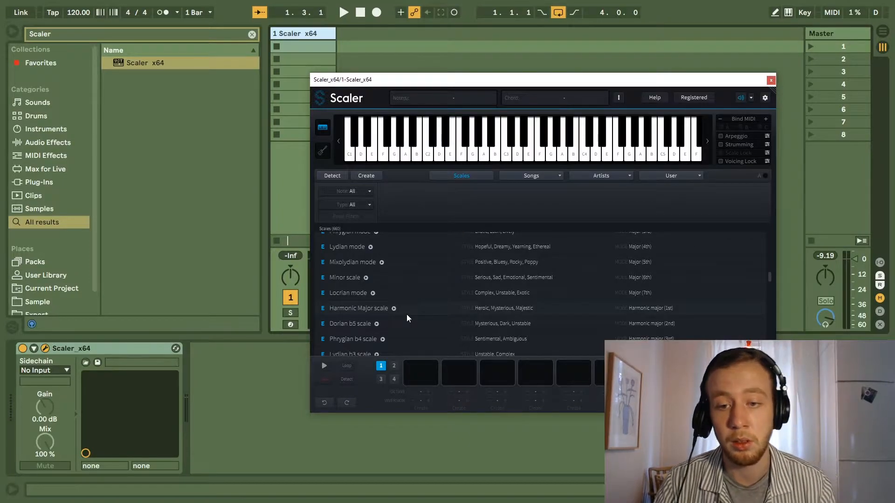
# Select the E Minor scale and audition it, along with the E Mixolydian mode and the F# dim chord.
pyautogui.click(352, 279)
pyautogui.click(455, 321)
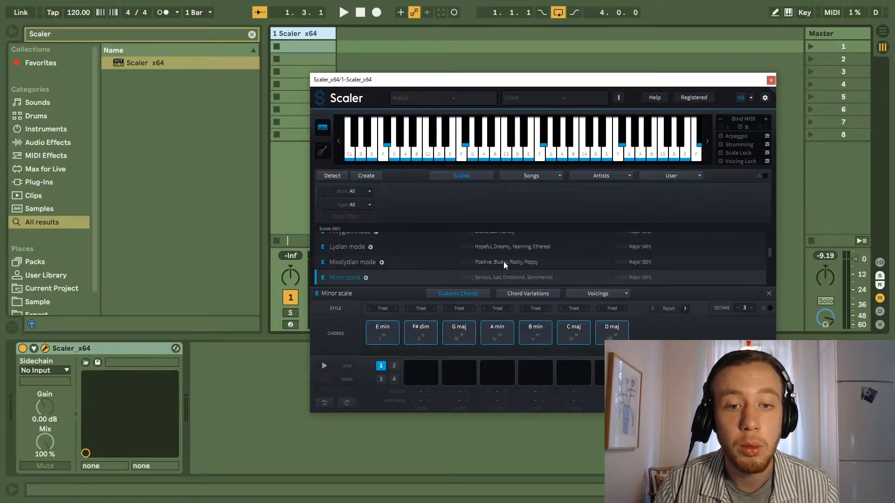
pyautogui.click(366, 278)
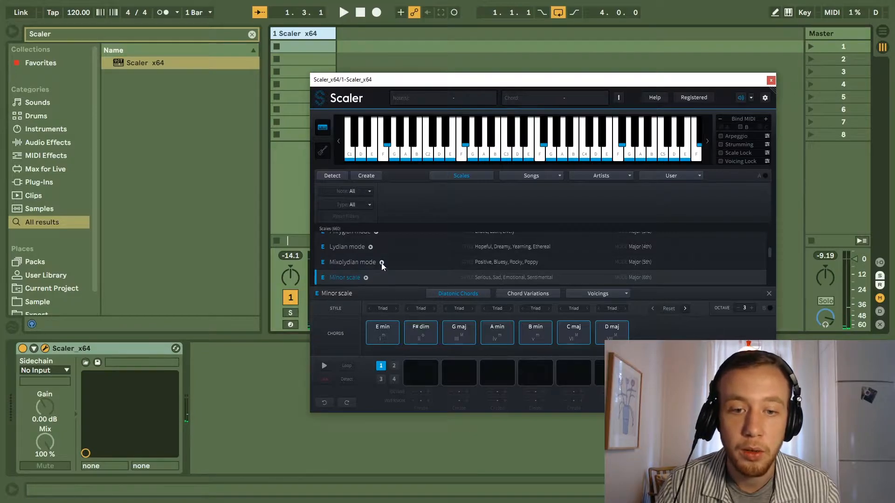
pyautogui.click(381, 263)
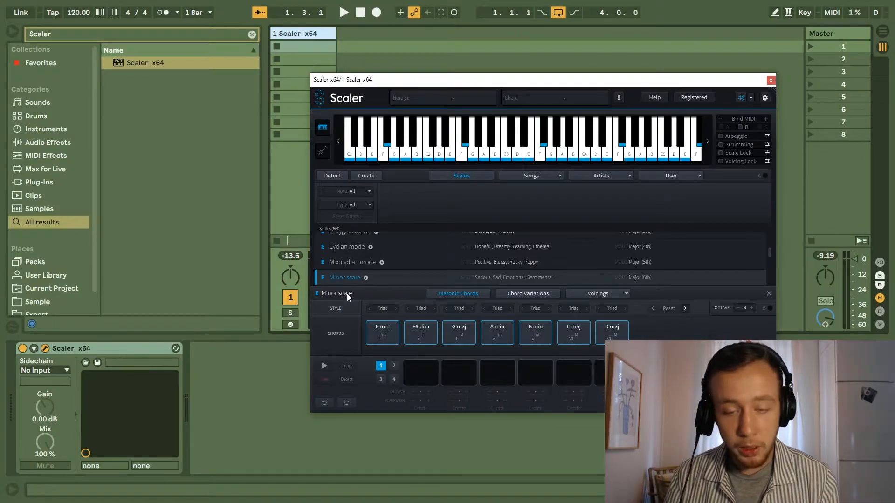
pyautogui.click(417, 332)
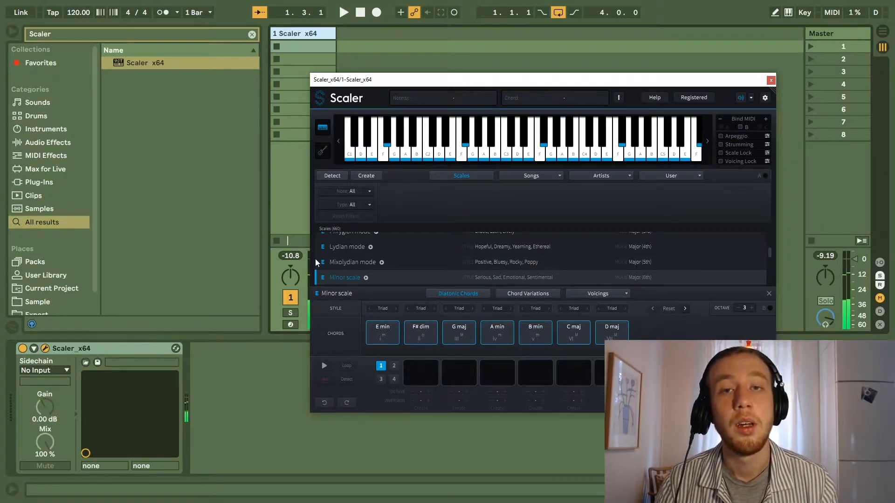
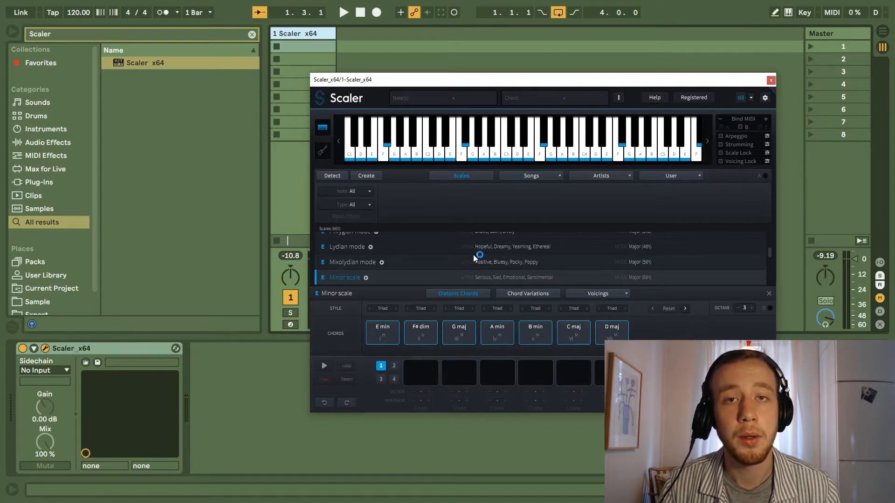
# Fill the first chord pattern in Scaler with E min, C maj, G maj and D maj from the E Minor diatonic chords.
pyautogui.click(389, 323)
pyautogui.moveTo(389, 331); pyautogui.dragTo(421, 373)
pyautogui.click(574, 337)
pyautogui.moveTo(573, 337); pyautogui.dragTo(459, 371)
pyautogui.moveTo(459, 332); pyautogui.dragTo(497, 372)
pyautogui.moveTo(608, 332); pyautogui.dragTo(535, 368)
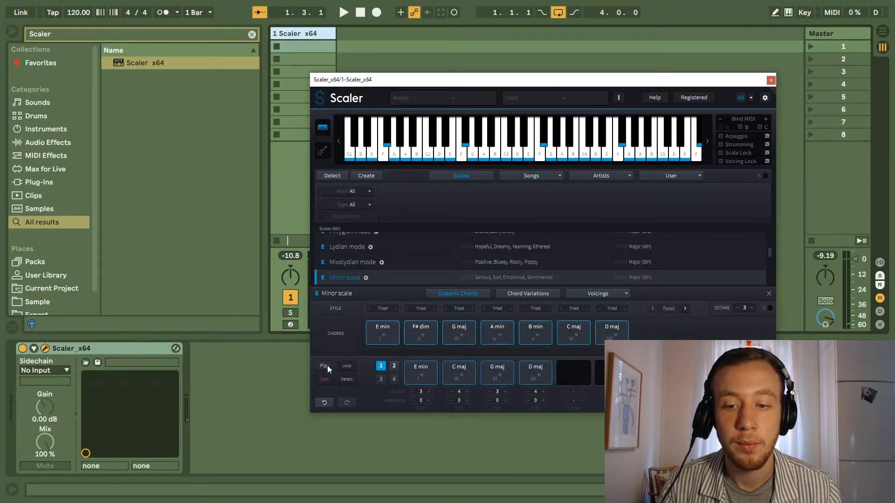
# Set the C maj and D maj chords of the first pattern to octave 3, and play the progression through.
pyautogui.click(451, 392)
pyautogui.click(528, 392)
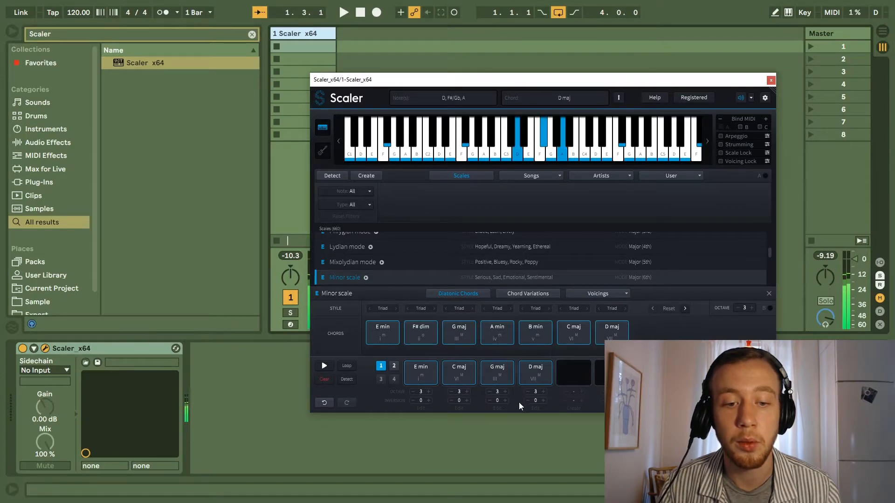
pyautogui.click(328, 370)
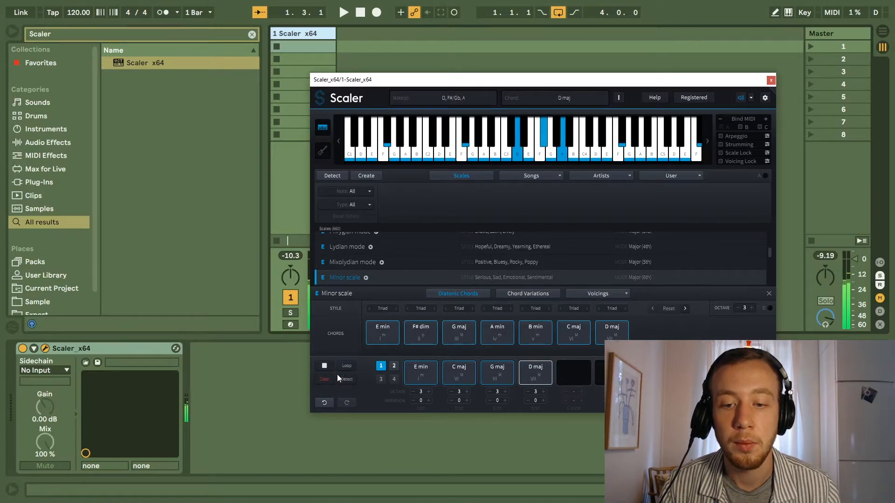
pyautogui.click(329, 367)
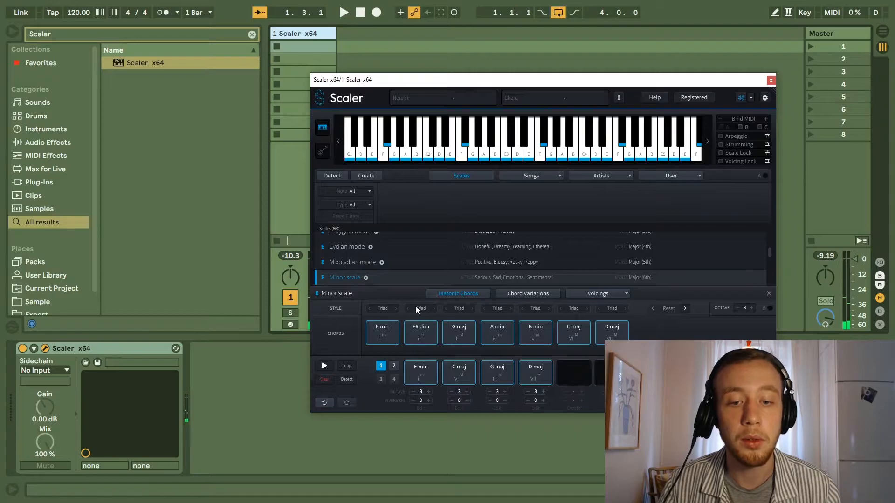
# Audition the diatonic chords and fill the second chord pattern with E min, A min, B min and E min.
pyautogui.click(394, 367)
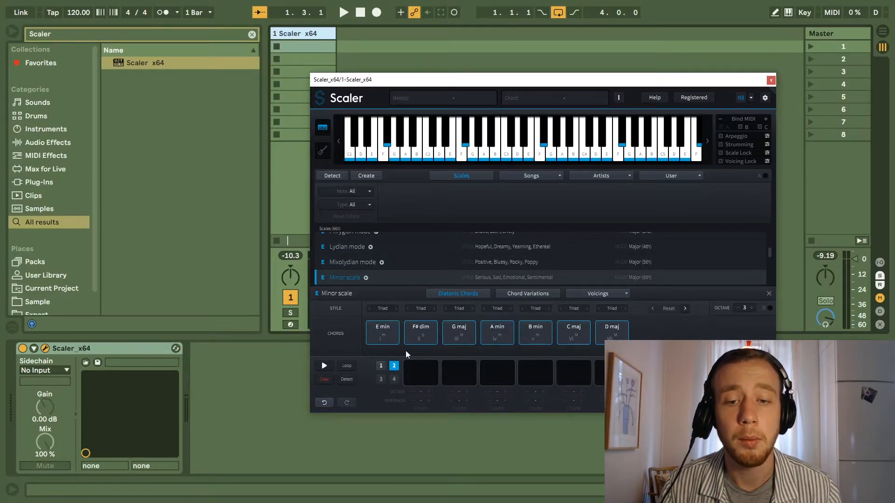
pyautogui.hotkey('alt', 'Tab')
pyautogui.click(511, 335)
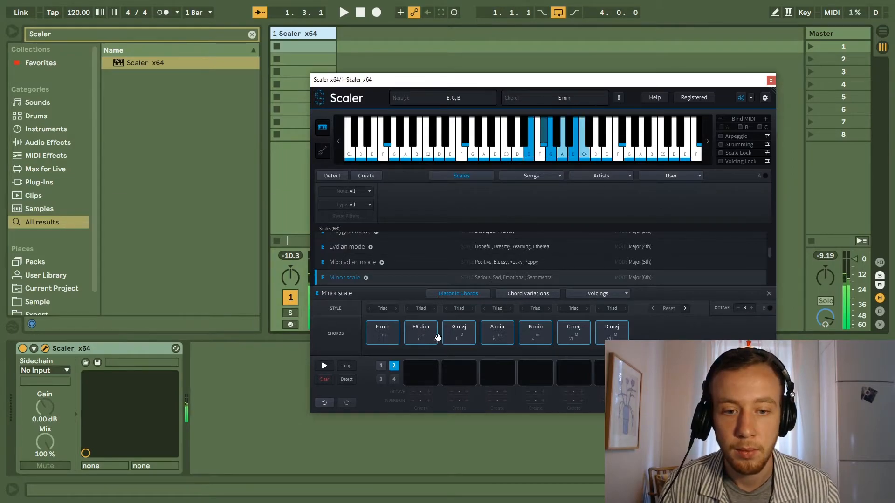
pyautogui.click(377, 332)
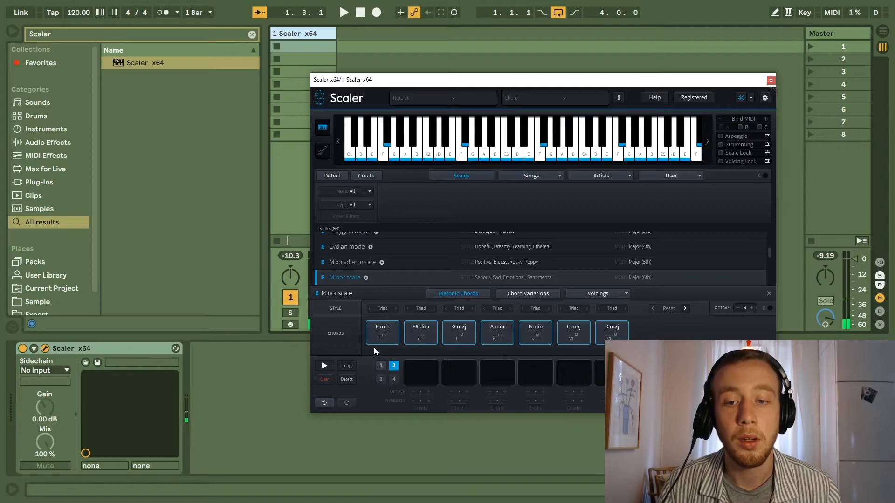
pyautogui.click(381, 332)
pyautogui.moveTo(383, 332); pyautogui.dragTo(420, 370)
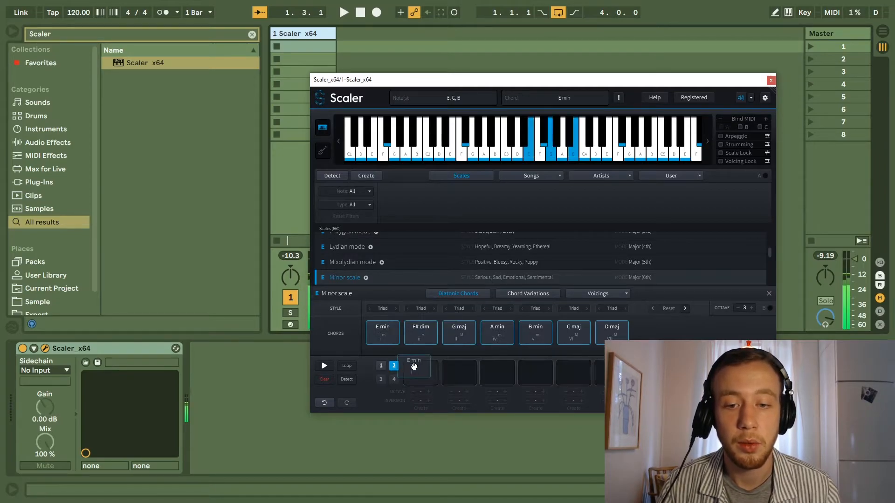
pyautogui.moveTo(495, 332); pyautogui.dragTo(460, 371)
pyautogui.moveTo(530, 337); pyautogui.dragTo(501, 372)
pyautogui.moveTo(501, 335)
pyautogui.mouseDown()
pyautogui.moveTo(521, 361)
pyautogui.moveTo(491, 331)
pyautogui.mouseUp()
pyautogui.moveTo(385, 333); pyautogui.dragTo(543, 375)
# Audition the chords of the second pattern in sequence.
pyautogui.click(430, 375)
pyautogui.click(459, 374)
pyautogui.click(497, 374)
pyautogui.click(528, 374)
pyautogui.click(531, 374)
pyautogui.click(461, 375)
pyautogui.click(492, 378)
pyautogui.click(545, 368)
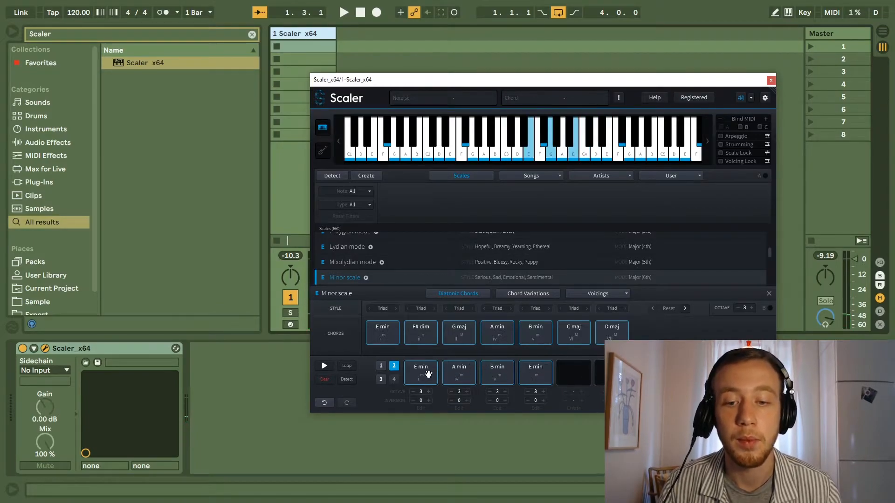
# Try out chord combinations and fill the third chord pattern with F# dim, B min and E min.
pyautogui.click(381, 380)
pyautogui.click(424, 334)
pyautogui.click(497, 334)
pyautogui.click(532, 336)
pyautogui.click(419, 335)
pyautogui.click(378, 335)
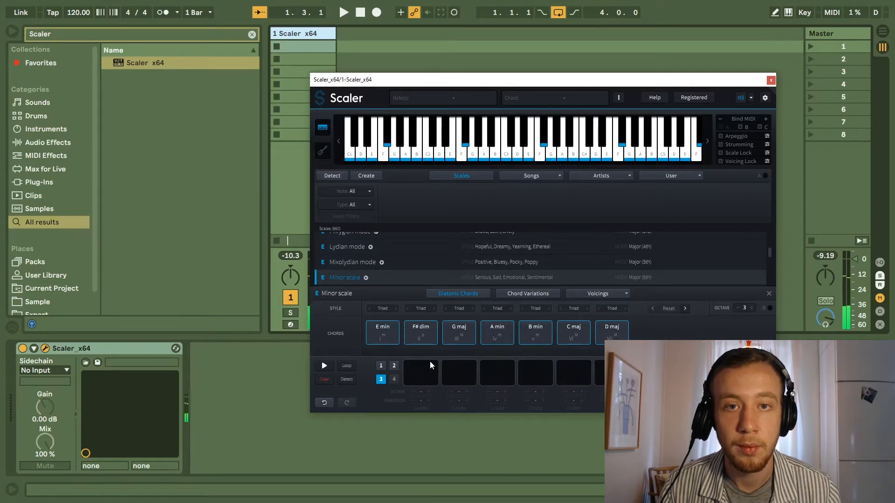
pyautogui.moveTo(422, 334); pyautogui.dragTo(420, 371)
pyautogui.moveTo(536, 333); pyautogui.dragTo(457, 368)
pyautogui.moveTo(382, 333); pyautogui.dragTo(497, 373)
# Audition D maj, C maj and E min, and fill the fourth chord pattern with E min, D maj, C maj and D maj.
pyautogui.click(395, 379)
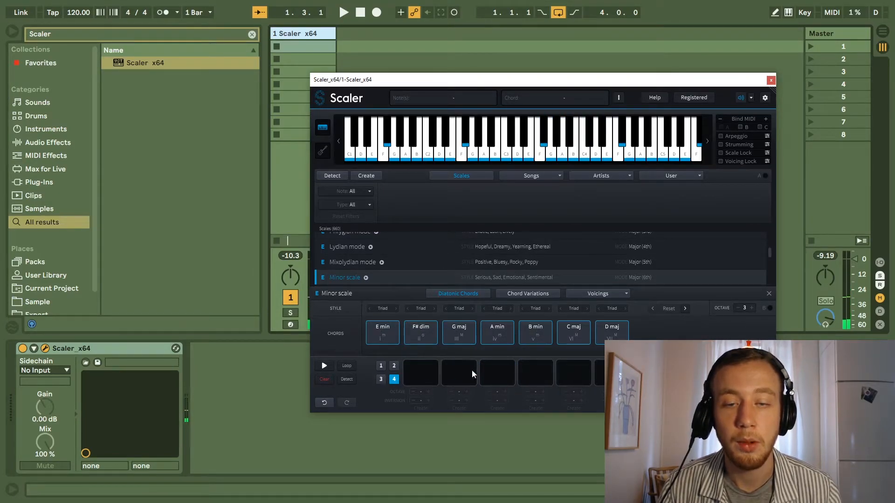
pyautogui.click(611, 336)
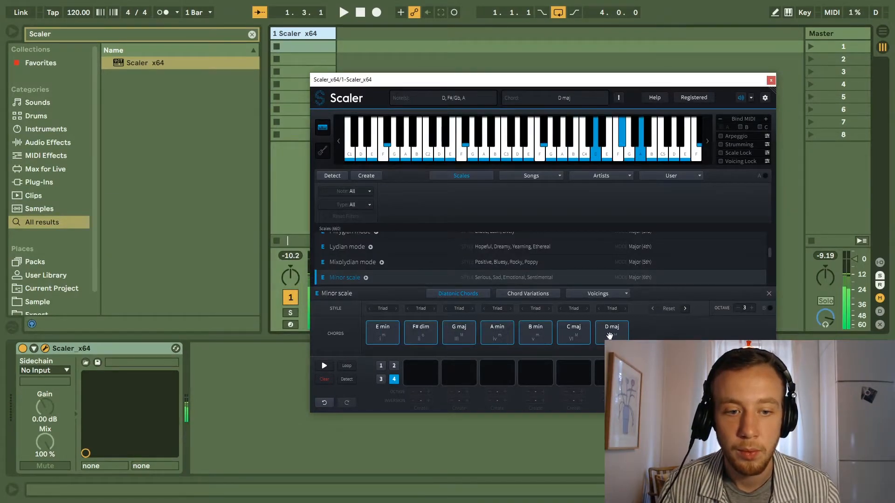
pyautogui.click(571, 336)
pyautogui.click(602, 335)
pyautogui.click(391, 334)
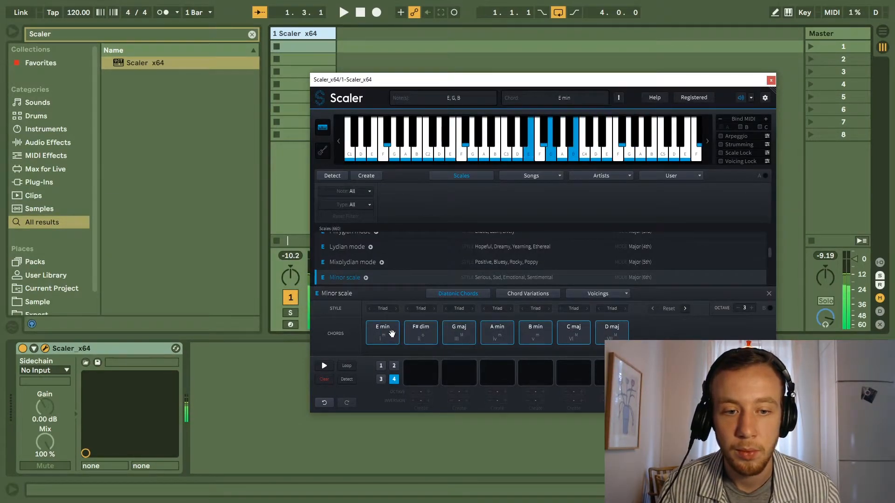
pyautogui.moveTo(388, 338); pyautogui.dragTo(420, 370)
pyautogui.moveTo(603, 334); pyautogui.dragTo(452, 370)
pyautogui.moveTo(573, 332); pyautogui.dragTo(496, 372)
pyautogui.moveTo(611, 332); pyautogui.dragTo(535, 373)
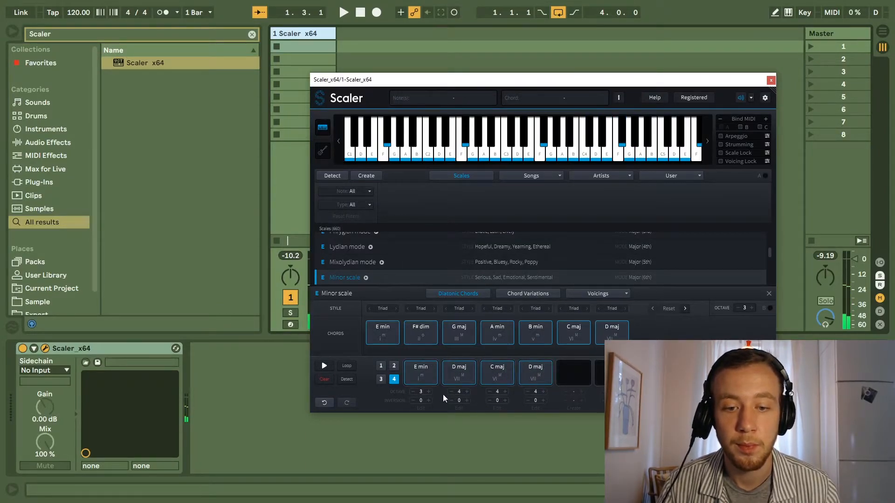
# Set the fourth pattern's C maj and both D maj chords to octave 3, and audition the progression.
pyautogui.click(451, 392)
pyautogui.click(490, 391)
pyautogui.click(528, 391)
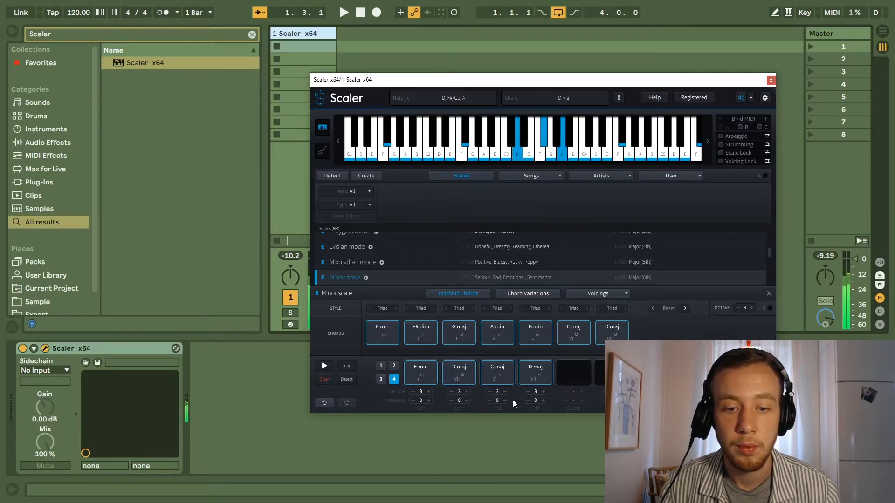
pyautogui.click(501, 375)
pyautogui.click(533, 376)
pyautogui.click(422, 375)
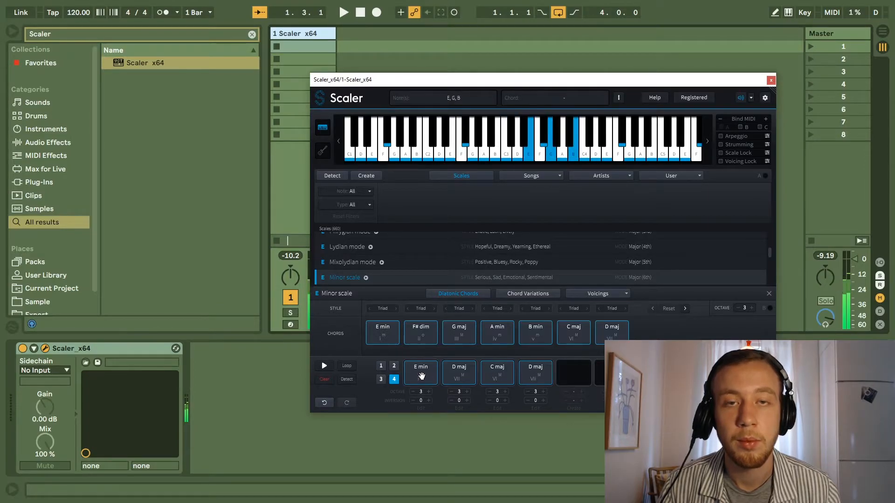
pyautogui.click(454, 380)
pyautogui.click(487, 375)
pyautogui.click(523, 377)
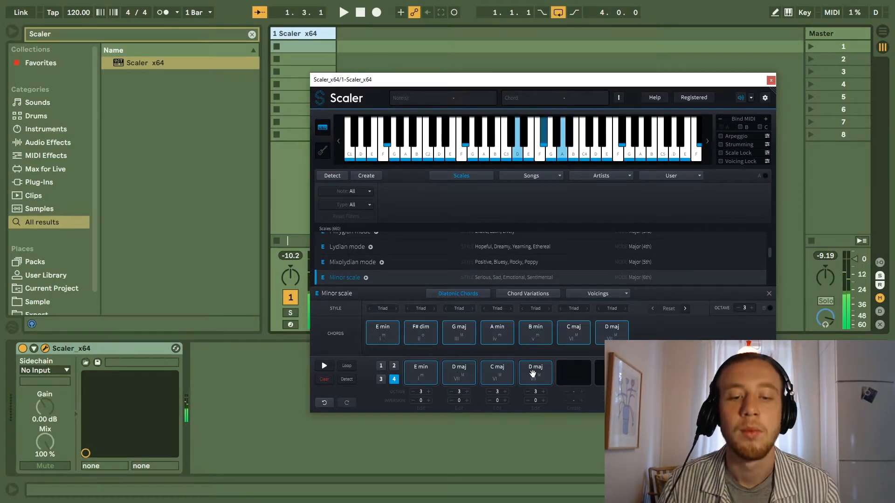
pyautogui.click(533, 374)
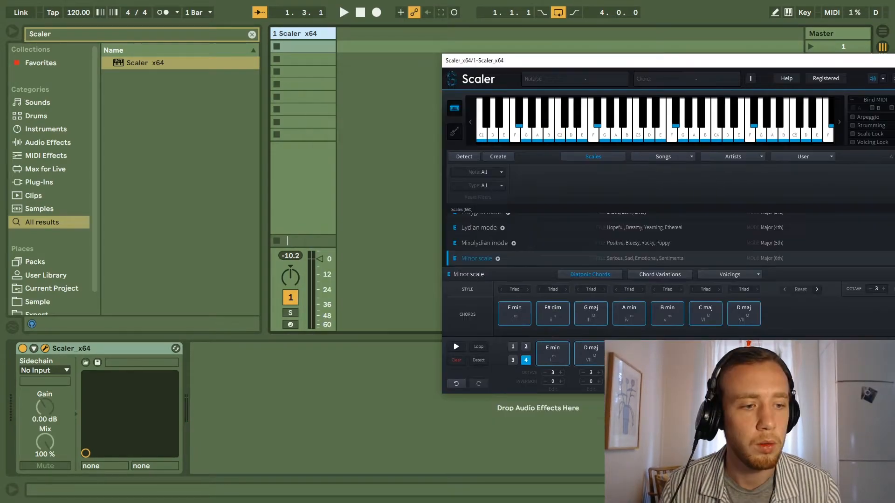
# Bring Scaler's chord patterns into the track's first clip slot as a MIDI clip, enlarge its note editor and fold it to the used notes.
pyautogui.moveTo(328, 88); pyautogui.dragTo(315, 47)
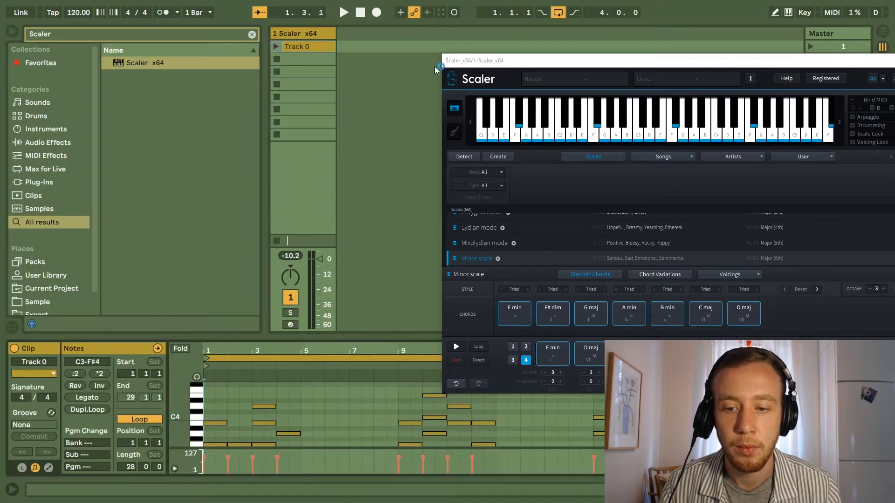
pyautogui.moveTo(701, 60); pyautogui.dragTo(507, 55)
pyautogui.click(707, 55)
pyautogui.moveTo(373, 336); pyautogui.dragTo(379, 203)
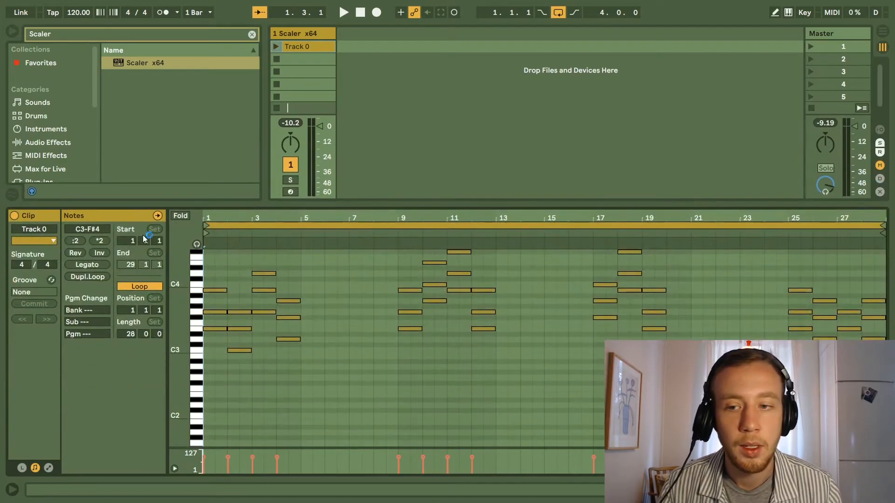
pyautogui.click(186, 214)
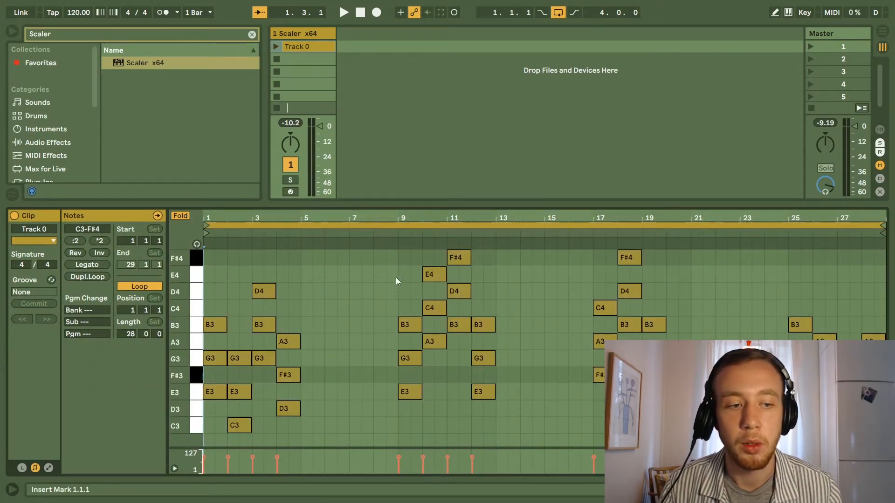
# Play the chord clip from its start and from bar 9, then stop playback.
pyautogui.click(275, 46)
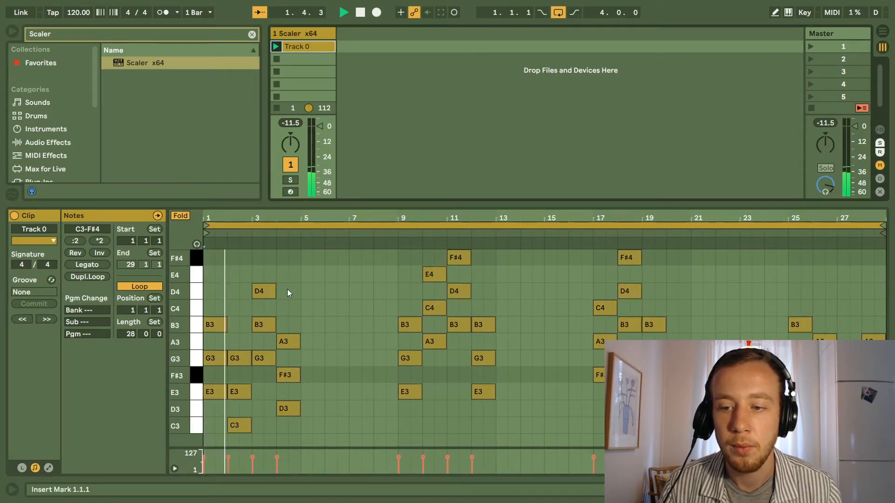
pyautogui.click(398, 232)
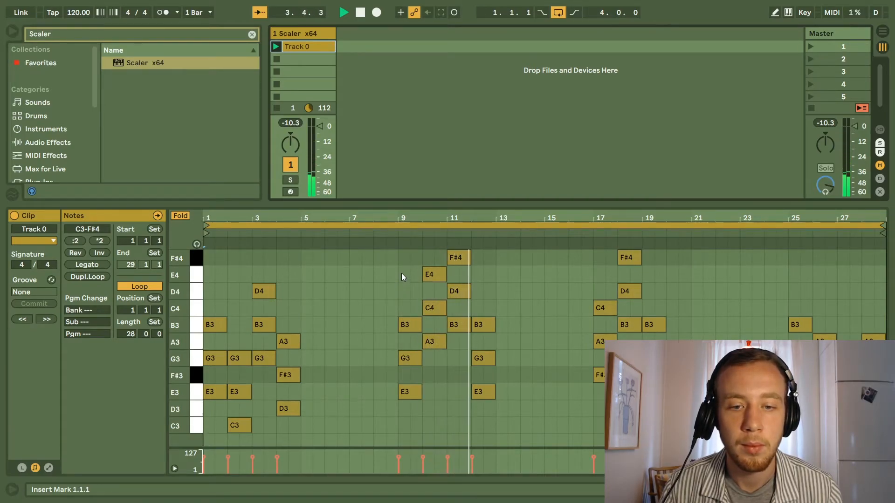
pyautogui.press('space')
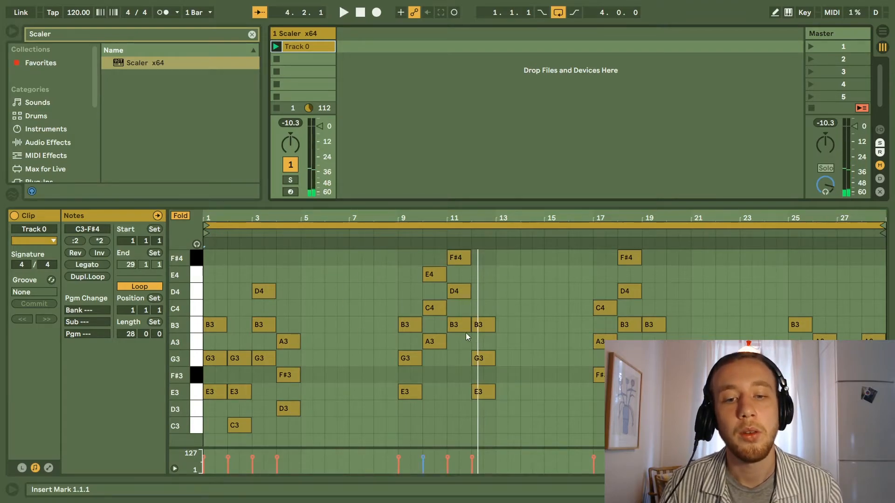
pyautogui.moveTo(460, 345); pyautogui.dragTo(433, 262)
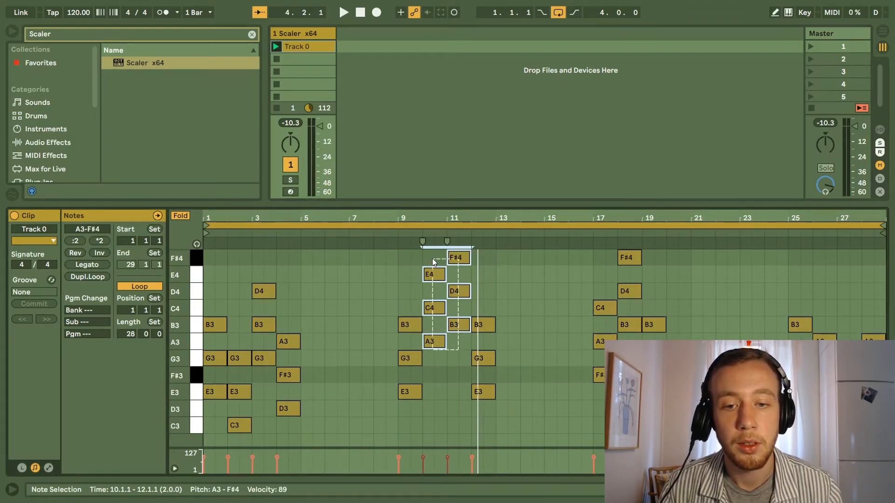
pyautogui.hotkey('shift', 'Down')
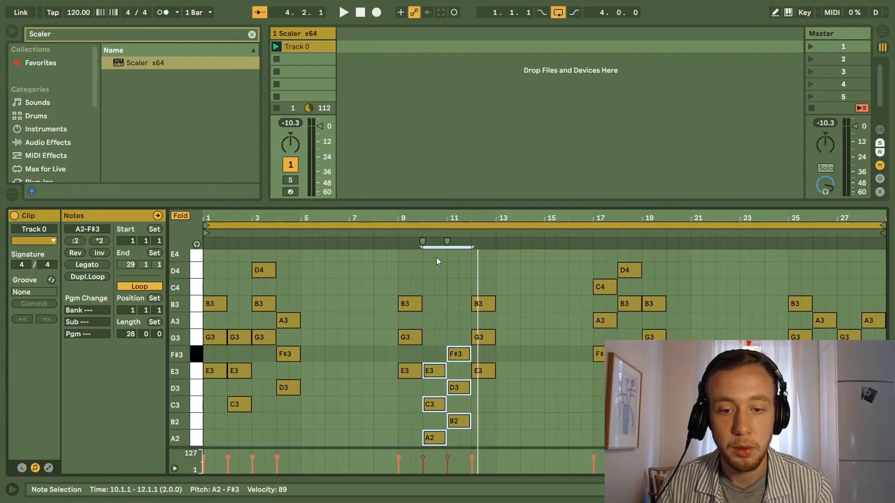
pyautogui.hotkey('shift', 'Up')
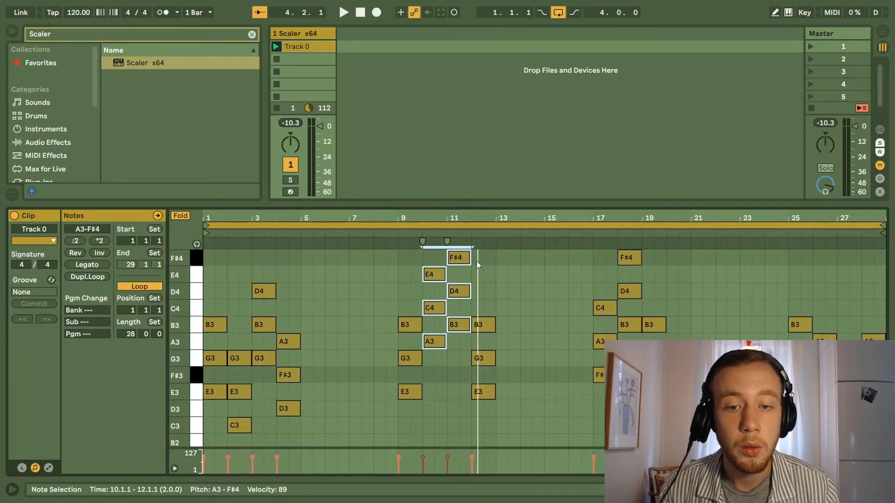
# Transpose D4 in bar 3, E4 and C4 in bar 10, and F#4 and D4 in bar 11 down an octave, and listen to the result.
pyautogui.moveTo(486, 268); pyautogui.dragTo(393, 248)
pyautogui.hotkey('shift', 'Down')
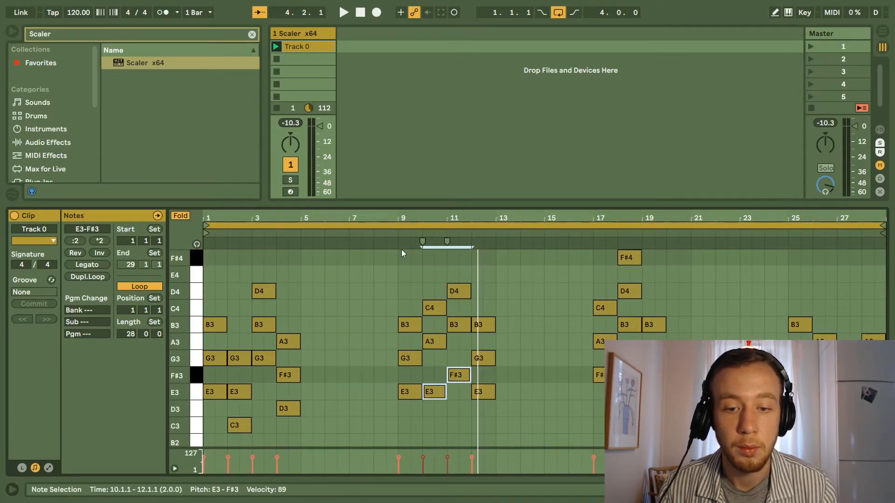
pyautogui.click(276, 305)
pyautogui.click(263, 292)
pyautogui.hotkey('shift', 'Down')
pyautogui.click(452, 290)
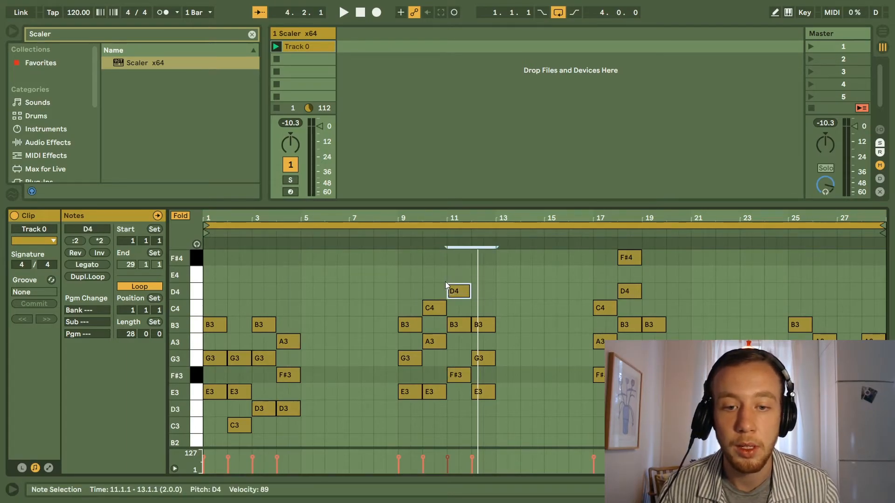
pyautogui.hotkey('shift', 'Down')
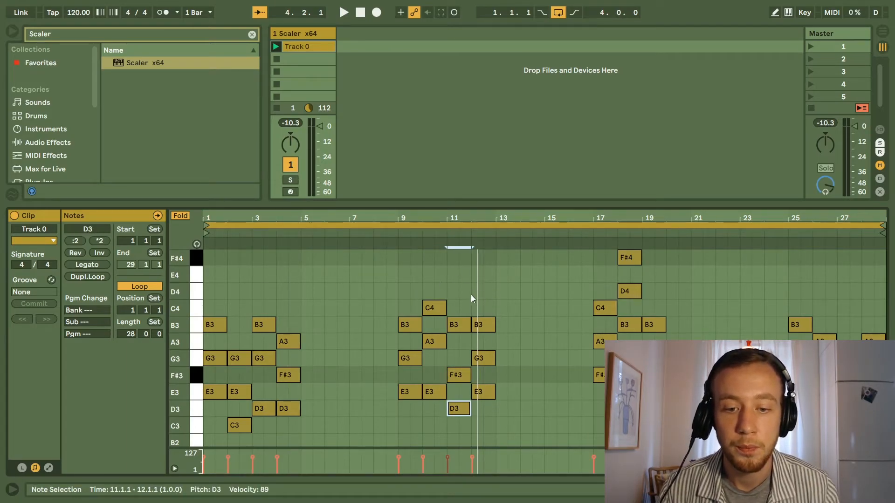
pyautogui.click(440, 304)
pyautogui.hotkey('shift', 'Down')
pyautogui.press('space')
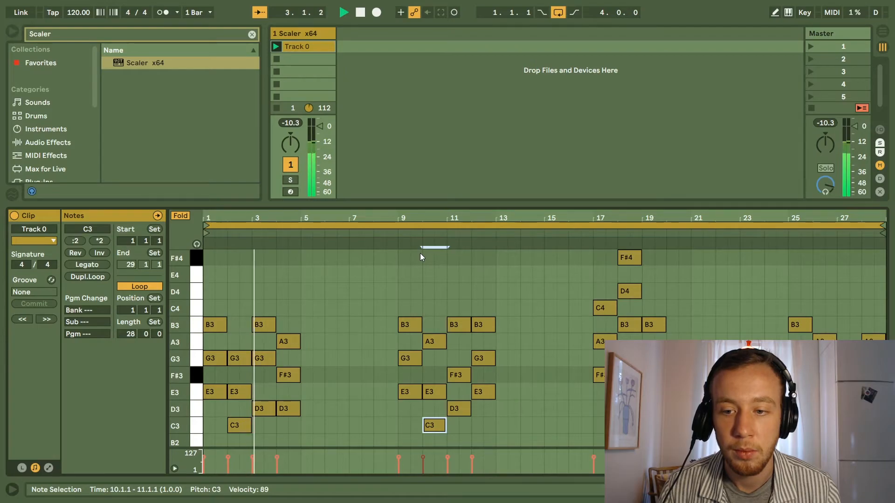
pyautogui.click(397, 233)
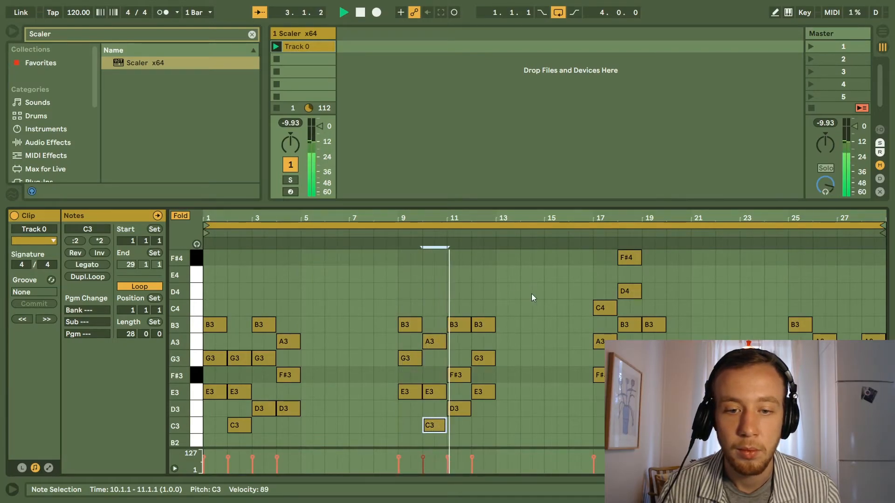
# Transpose the C4, D4 and F#4 notes in bars 17 and 18 down an octave, and listen from bar 17 before stopping playback.
pyautogui.moveTo(668, 311); pyautogui.dragTo(597, 253)
pyautogui.hotkey('shift', 'Down')
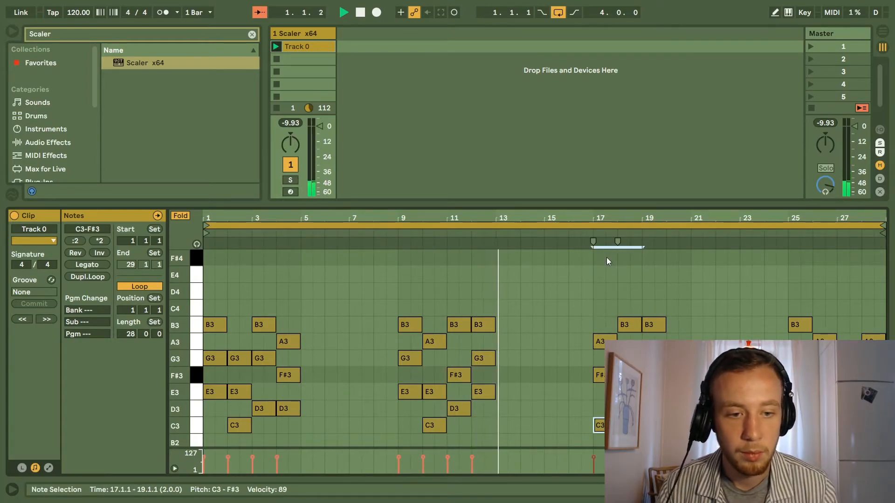
pyautogui.click(592, 237)
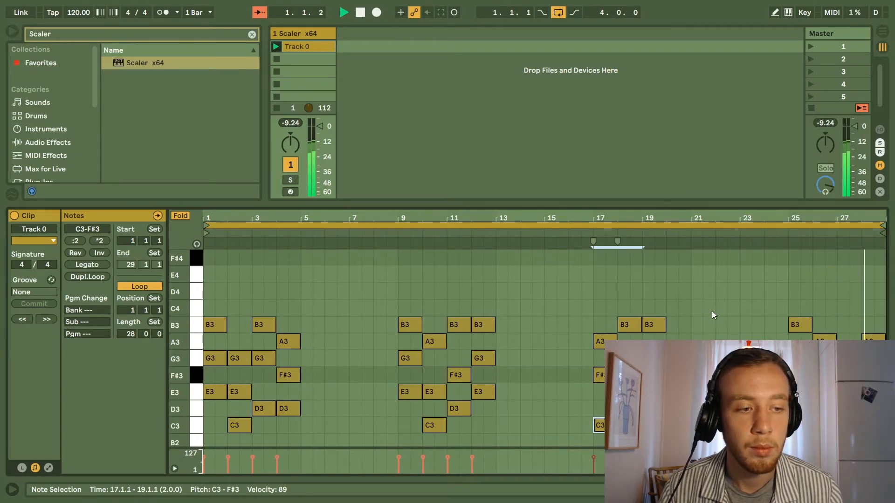
pyautogui.press('space')
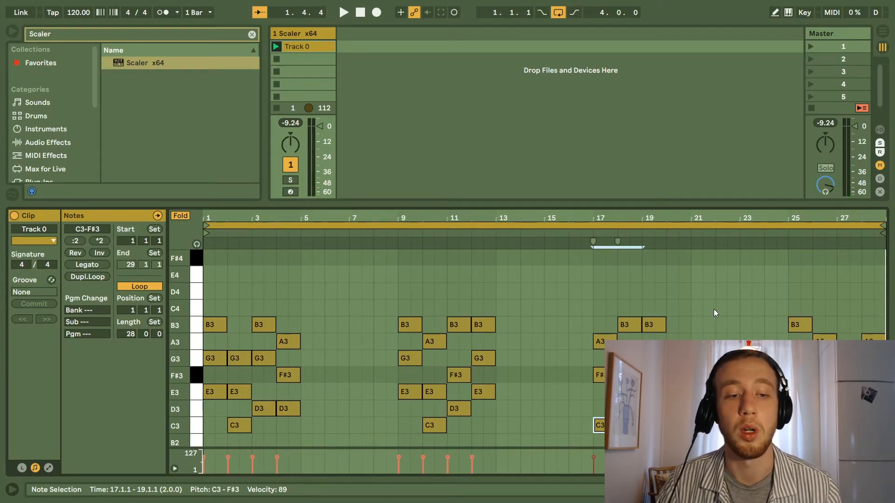
# Delete the chord progression starting at bar 17 and move the progression at bar 25 to start at bar 17.
pyautogui.moveTo(729, 292); pyautogui.dragTo(575, 438)
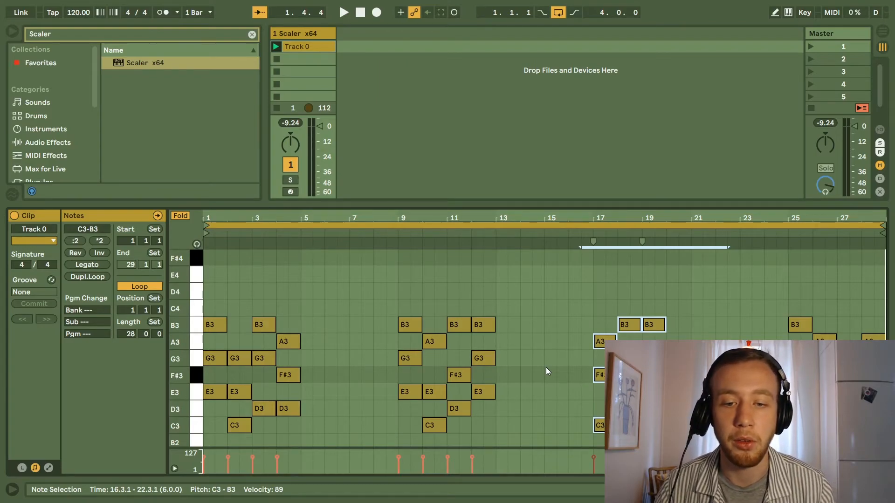
pyautogui.press('Delete')
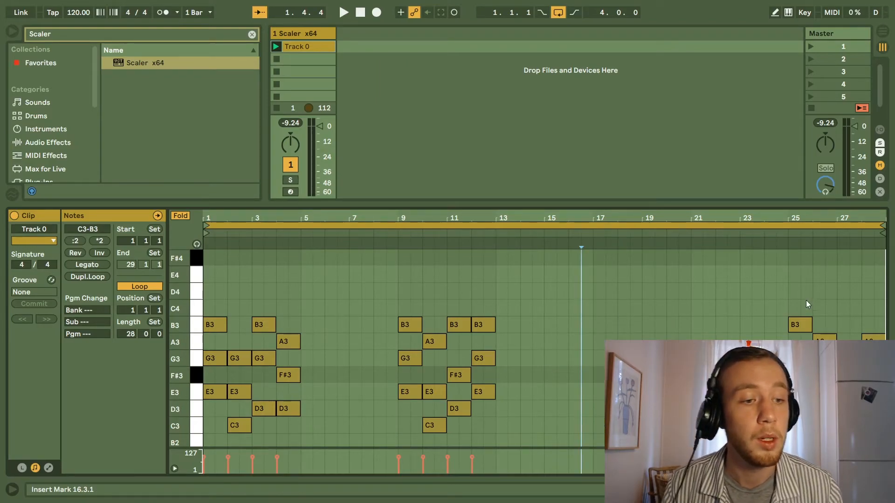
pyautogui.moveTo(882, 292); pyautogui.dragTo(764, 440)
pyautogui.moveTo(799, 326); pyautogui.dragTo(603, 326)
pyautogui.click(589, 304)
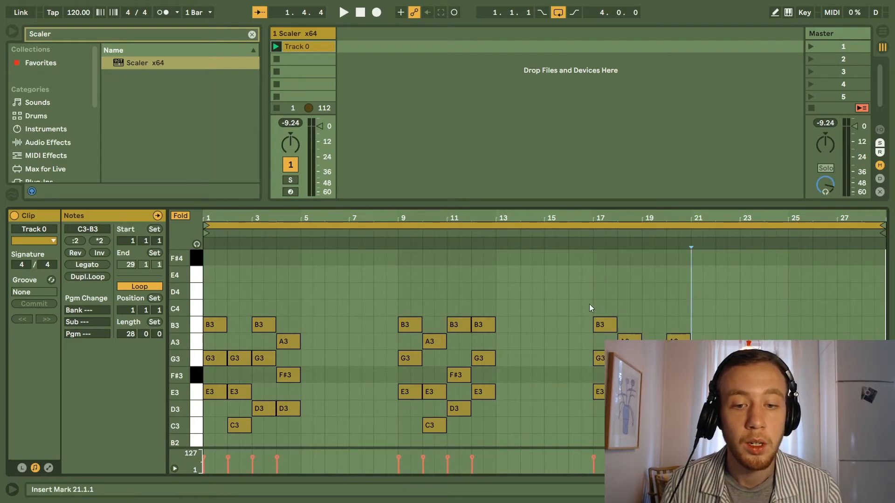
# Duplicate the chord clip into the next two slots, and delete all notes after bar 5 in the first clip.
pyautogui.click(308, 49)
pyautogui.hotkey('ctrl', 'd')
pyautogui.hotkey('ctrl', 'd')
pyautogui.click(309, 43)
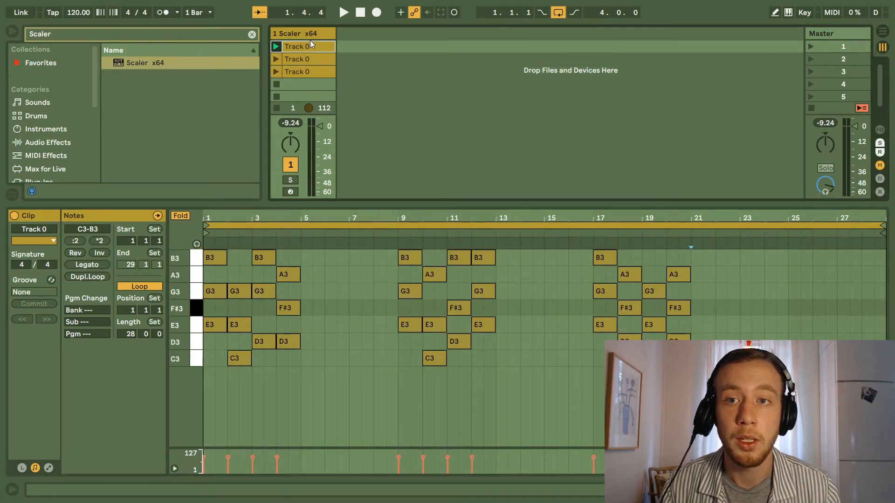
pyautogui.moveTo(699, 384); pyautogui.dragTo(338, 187)
pyautogui.press('Delete')
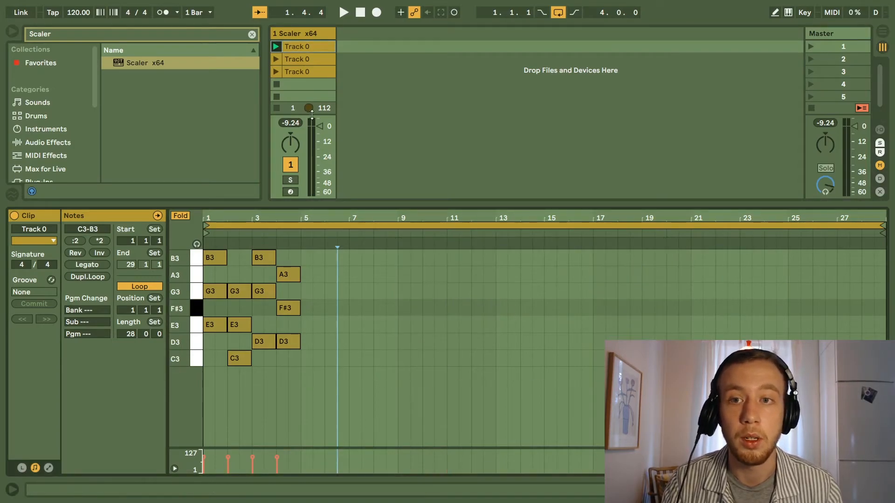
# In the second clip, delete the progressions starting at bars 1 and 17, keeping only the one at bar 9.
pyautogui.click(318, 60)
pyautogui.moveTo(350, 399); pyautogui.dragTo(201, 233)
pyautogui.press('Delete')
pyautogui.moveTo(744, 373); pyautogui.dragTo(551, 196)
pyautogui.press('Delete')
# In the third clip, delete the progressions at bars 1 and 9 and move the one at bar 17 to bar 1.
pyautogui.click(309, 71)
pyautogui.moveTo(529, 384); pyautogui.dragTo(205, 232)
pyautogui.press('Delete')
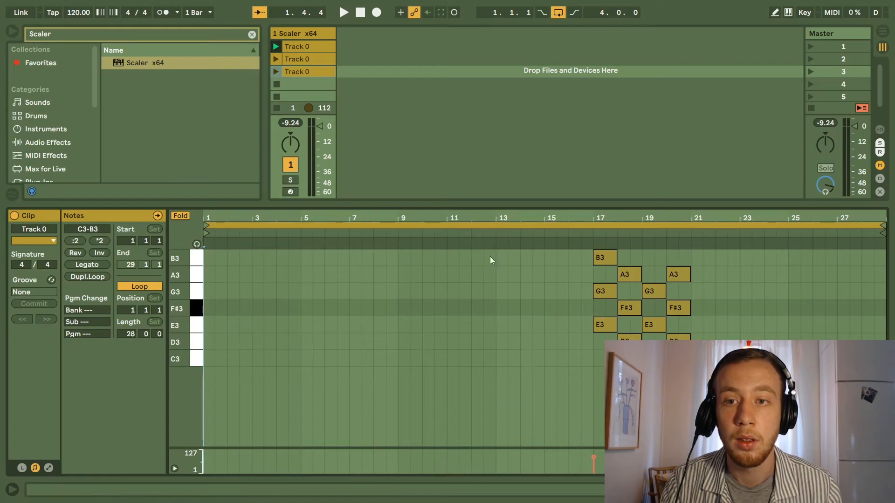
pyautogui.moveTo(753, 383); pyautogui.dragTo(519, 204)
pyautogui.moveTo(604, 257); pyautogui.dragTo(214, 258)
# Move the second clip's progression from bar 9 to the clip's start at bar 1.
pyautogui.click(306, 58)
pyautogui.moveTo(529, 368); pyautogui.dragTo(350, 248)
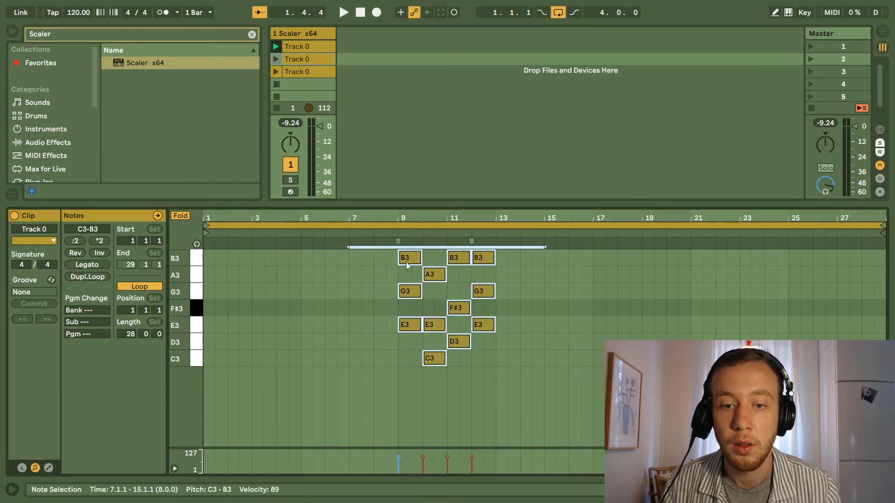
pyautogui.moveTo(406, 264); pyautogui.dragTo(210, 255)
# Shorten the loops of the first and second clips to 4 bars, and try the same on the third clip.
pyautogui.click(304, 46)
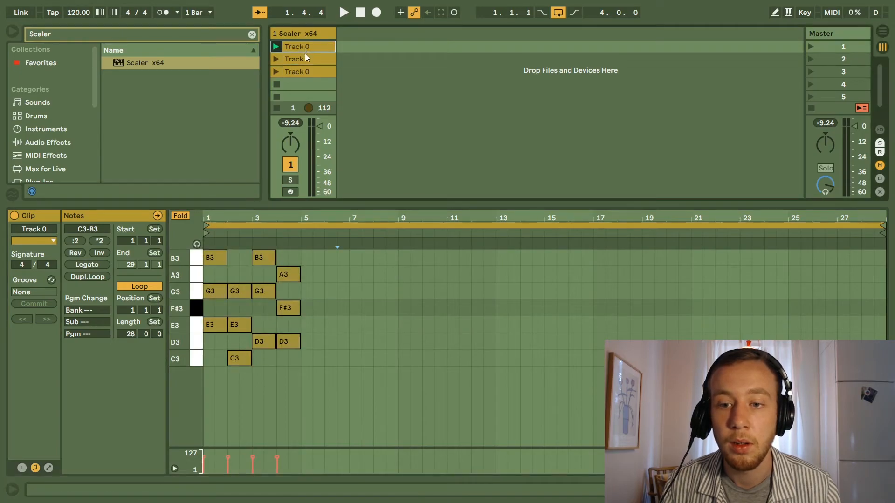
pyautogui.moveTo(882, 228); pyautogui.dragTo(299, 225)
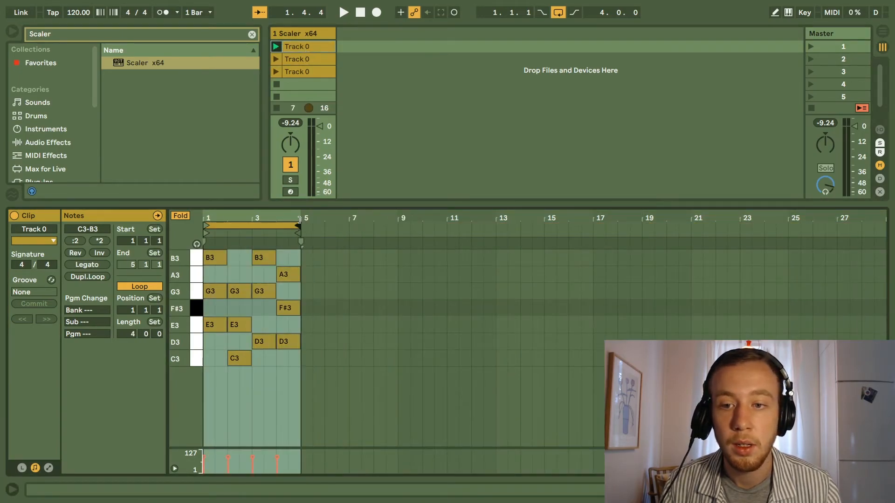
pyautogui.click(305, 59)
pyautogui.moveTo(881, 228); pyautogui.dragTo(298, 237)
pyautogui.click(321, 75)
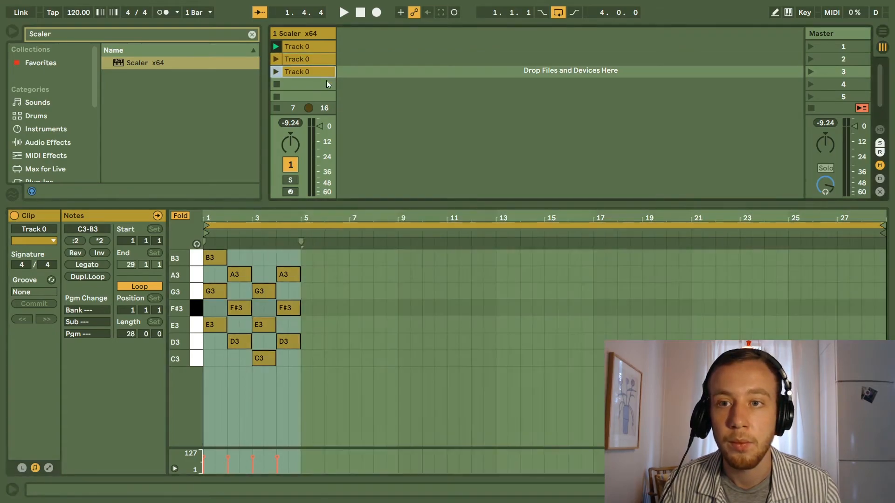
pyautogui.moveTo(884, 226); pyautogui.dragTo(301, 226)
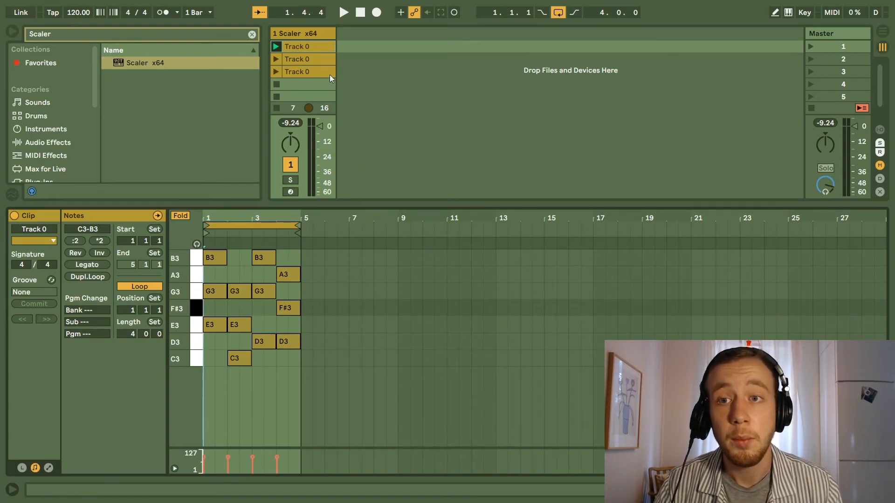
# Open the track's Scaler window to read chord pattern 1 and rename the first clip "i - VI - III - VII".
pyautogui.click(309, 32)
pyautogui.click(304, 35)
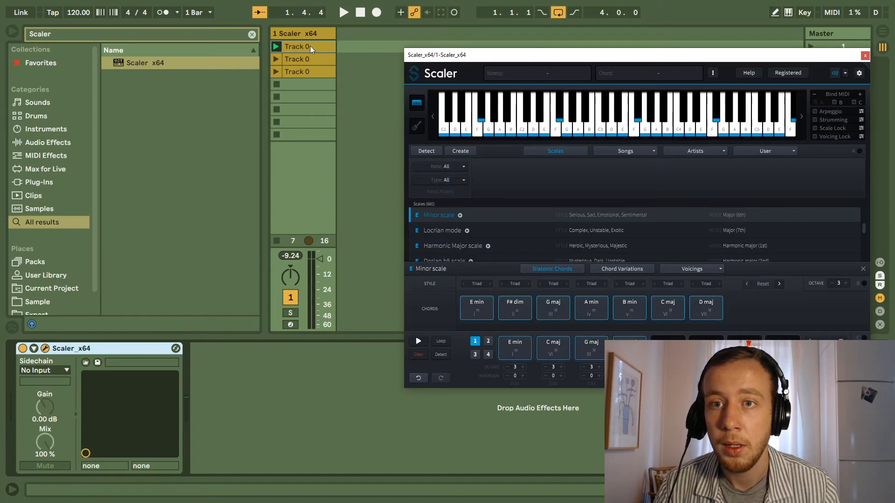
pyautogui.click(309, 46)
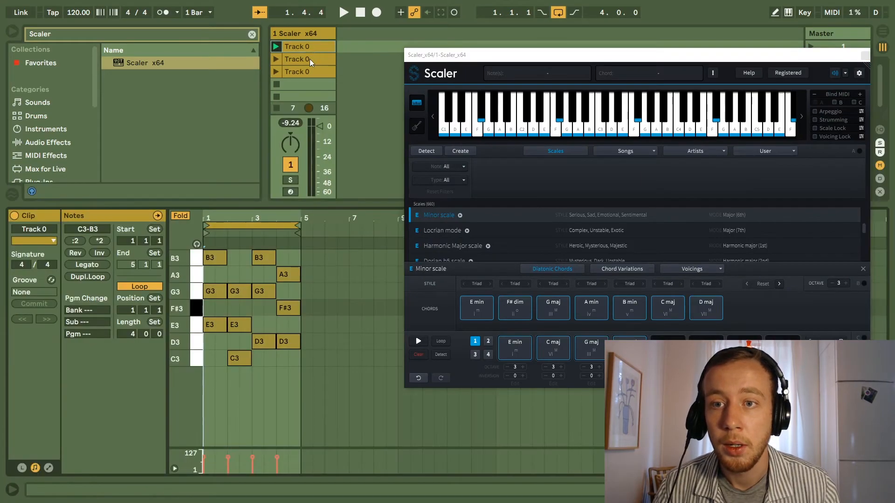
pyautogui.click(475, 343)
pyautogui.click(515, 350)
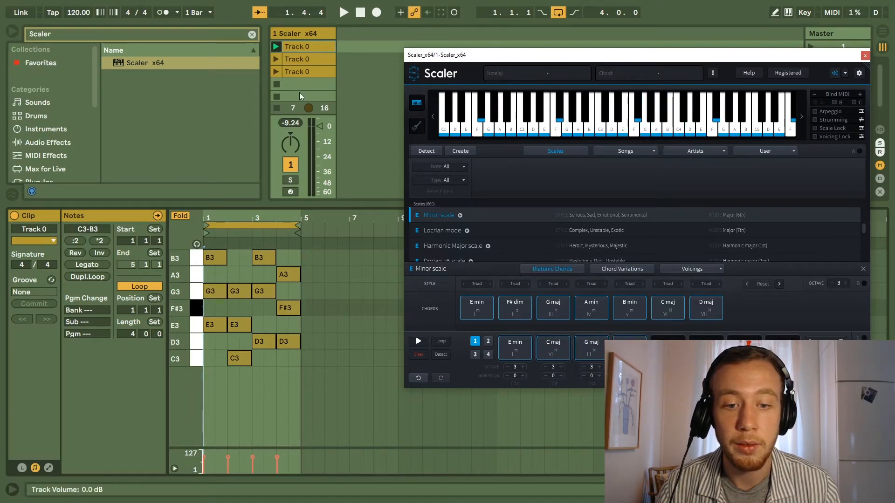
pyautogui.click(307, 49)
pyautogui.write('i')
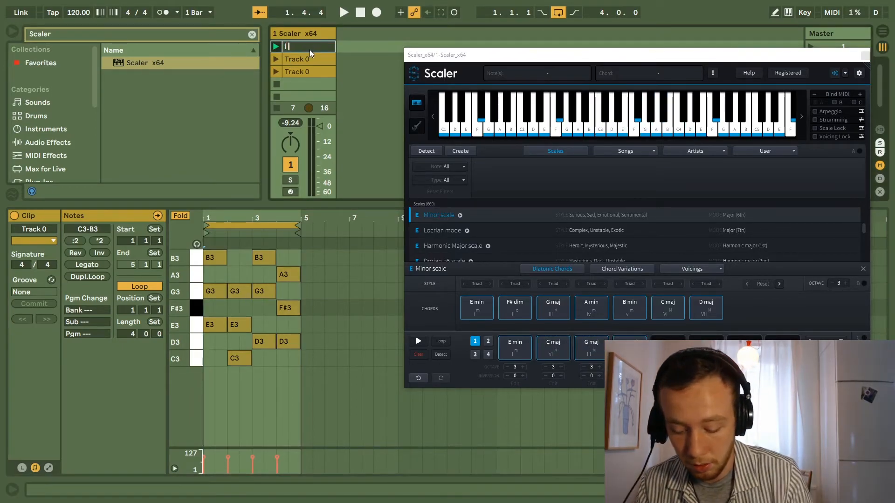
pyautogui.write(' - VI - III - VII')
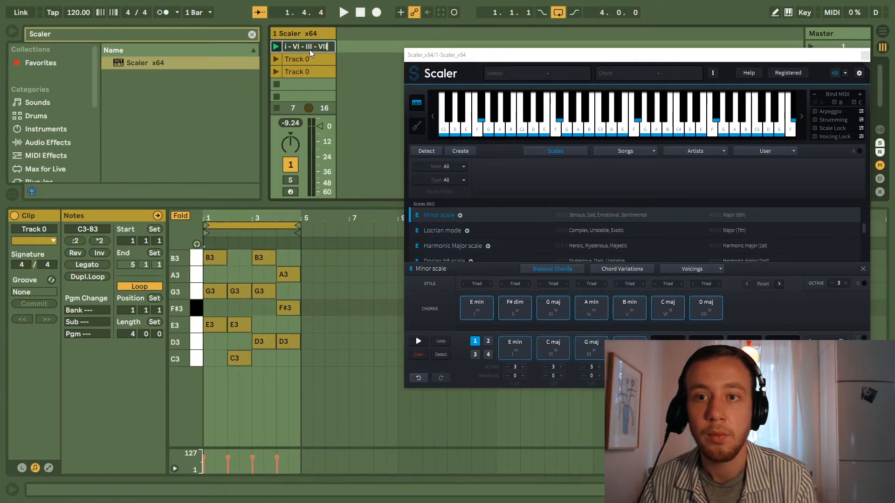
pyautogui.press('Return')
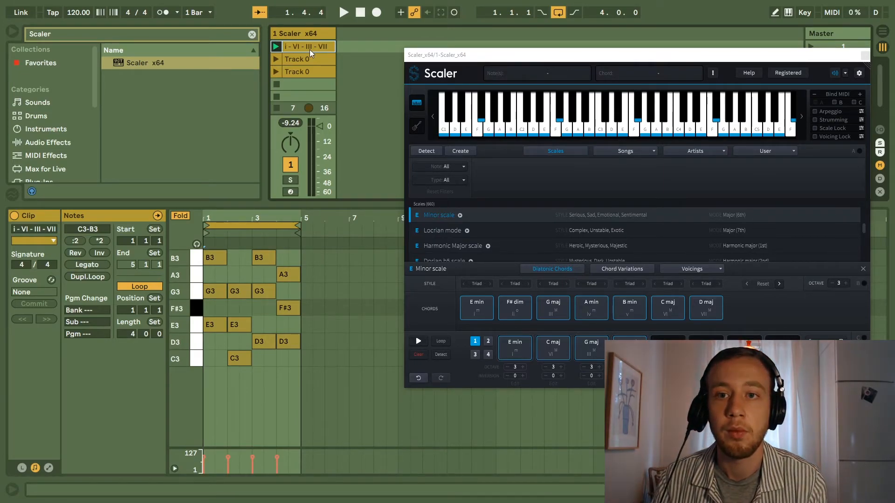
# Show chord pattern 2 in Scaler and rename the second clip "i - iv - V -i".
pyautogui.click(488, 341)
pyautogui.click(296, 58)
pyautogui.hotkey('ctrl', 'r')
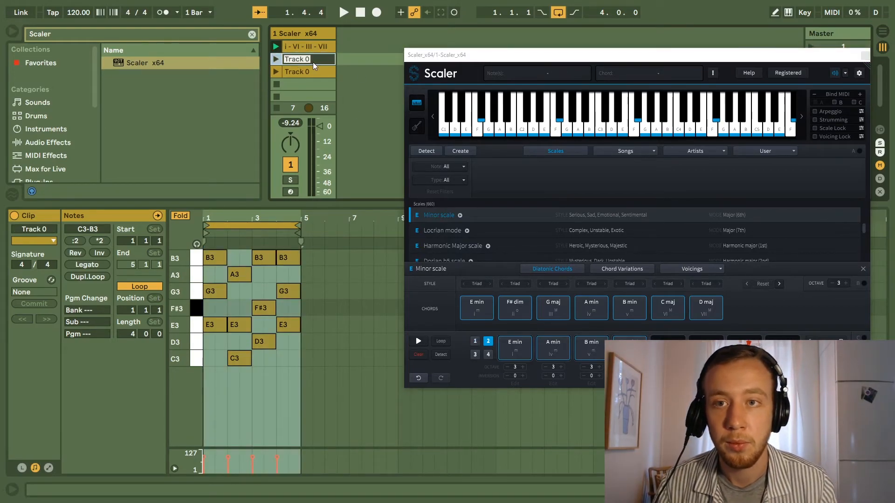
pyautogui.write('i')
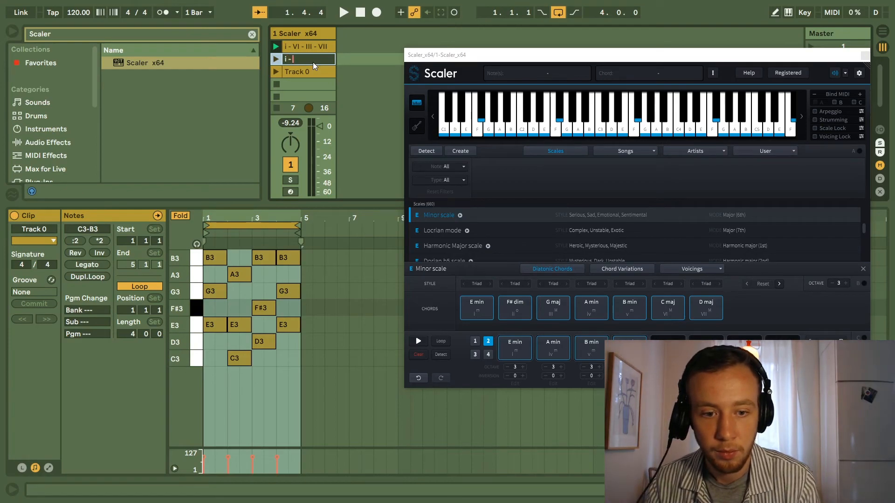
pyautogui.write(' - iv - V - i')
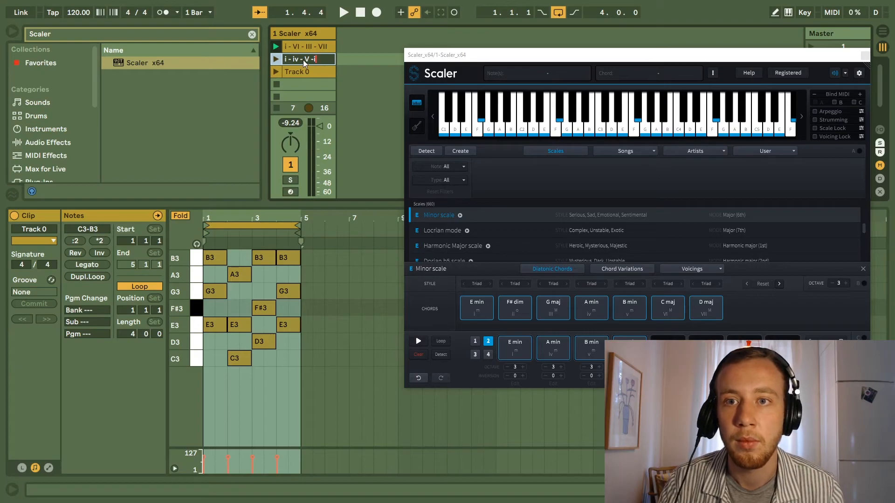
pyautogui.press('Return')
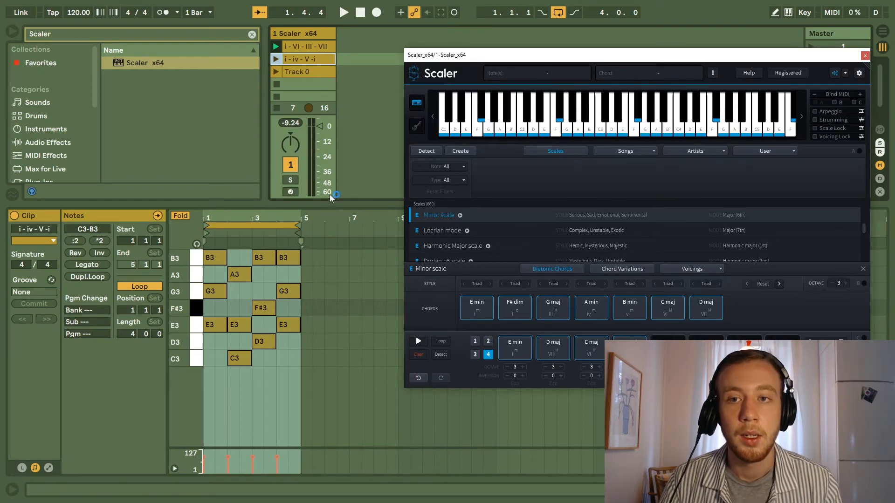
# Look up chord pattern 4 in Scaler, rename the third clip "i - VII - VI - VII", and close the Scaler window.
pyautogui.click(477, 354)
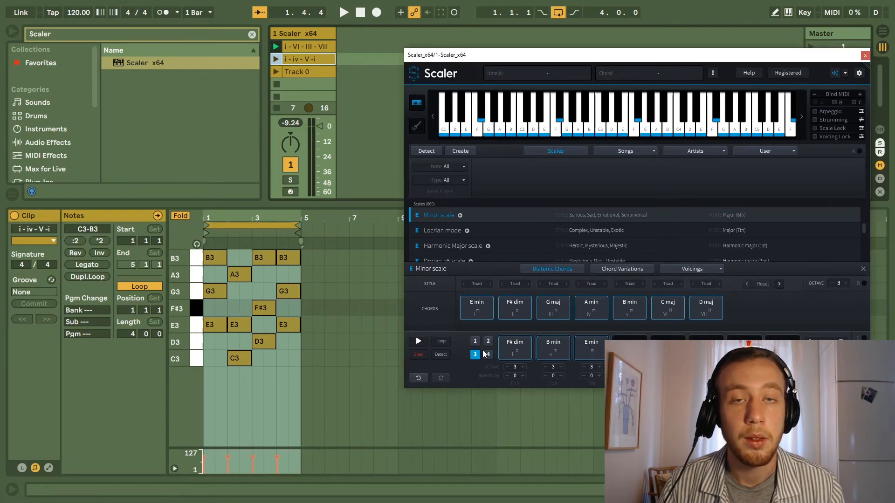
pyautogui.click(489, 354)
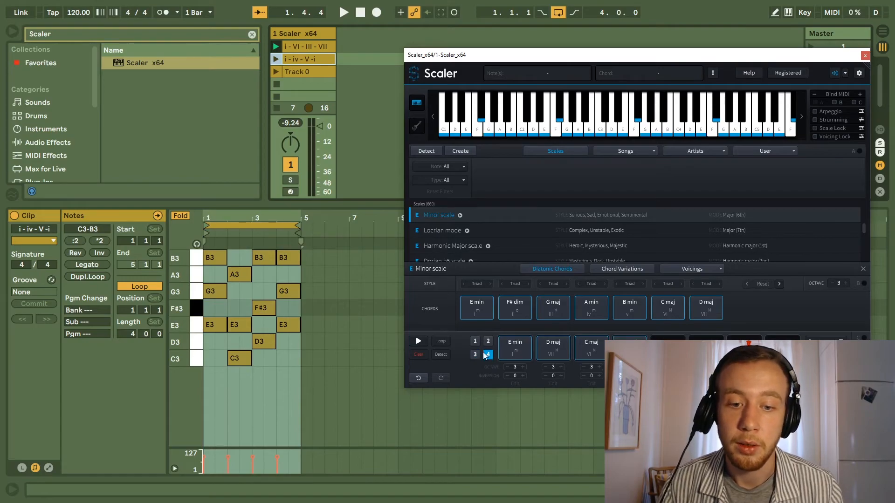
pyautogui.click(312, 74)
pyautogui.write('i')
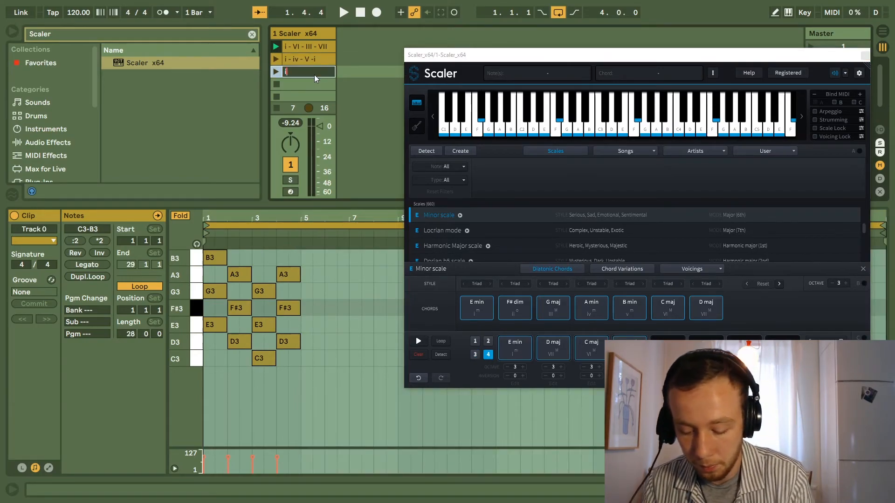
pyautogui.write(' - VII')
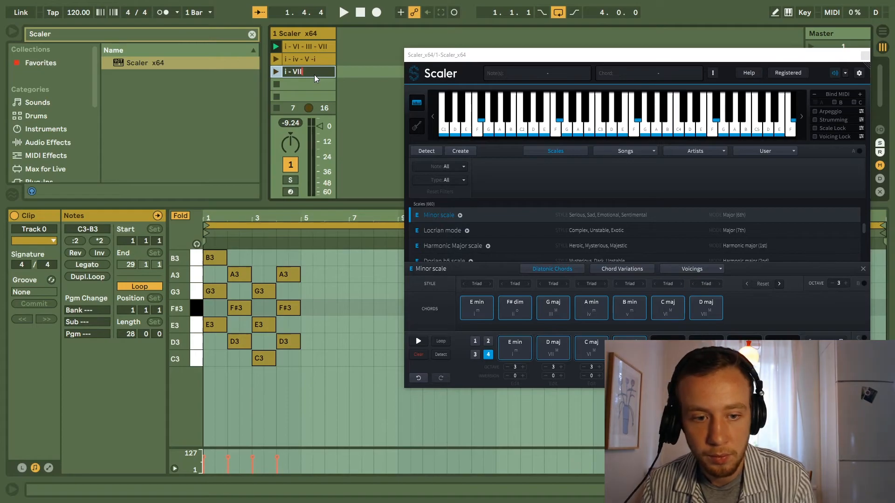
pyautogui.write(' - VI')
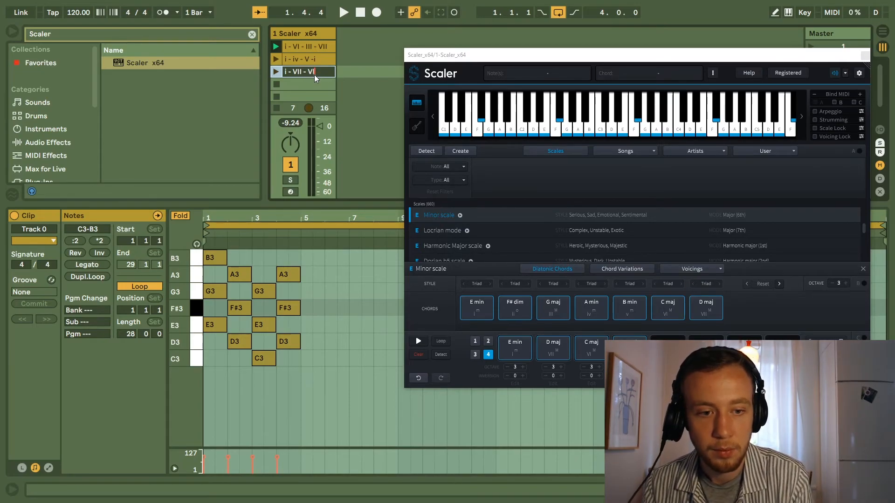
pyautogui.write(' - VII')
pyautogui.press('Return')
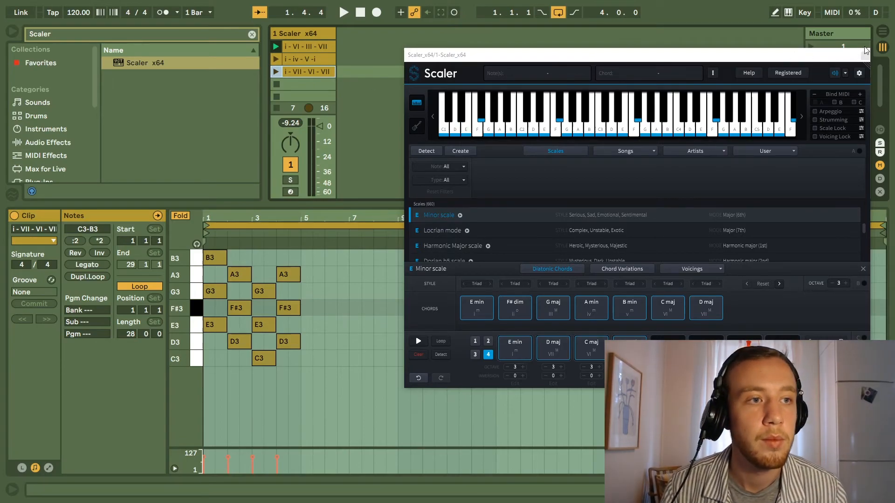
pyautogui.click(865, 51)
pyautogui.click(301, 33)
pyautogui.hotkey('ctrl', 'r')
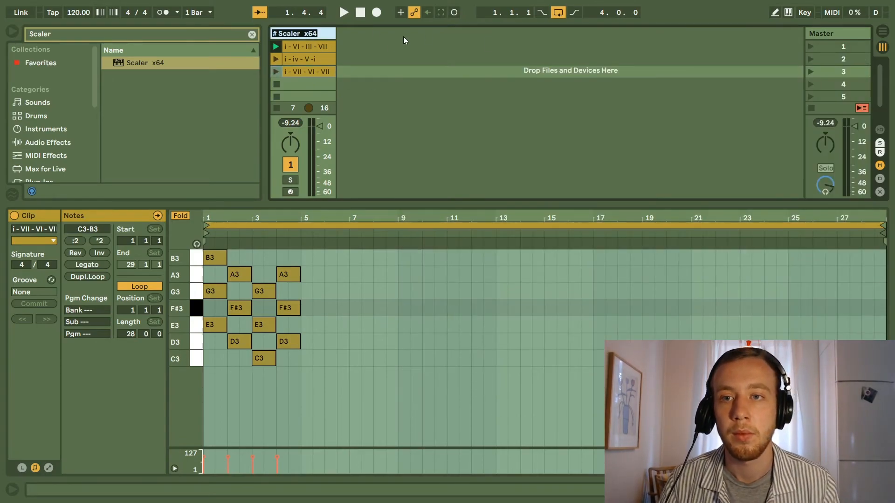
pyautogui.click(401, 41)
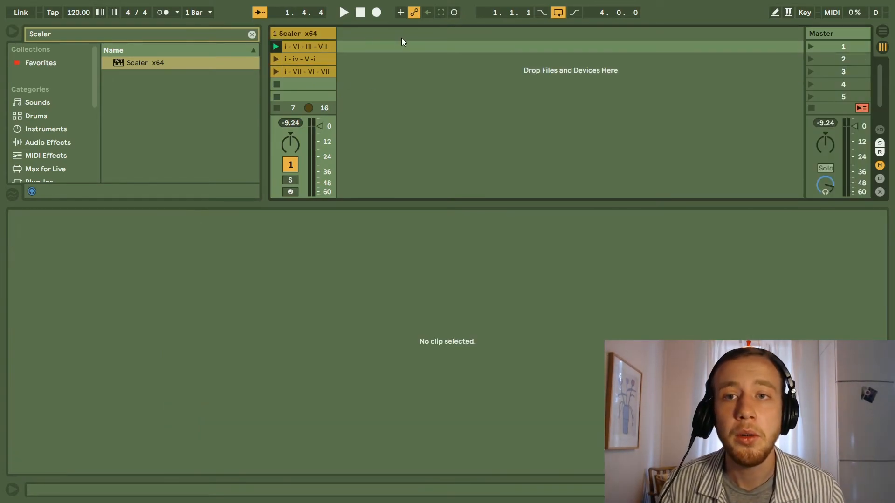
# Check the scale in the track's Scaler window, rename the track "E Minor", and close the plug-in window.
pyautogui.click(317, 32)
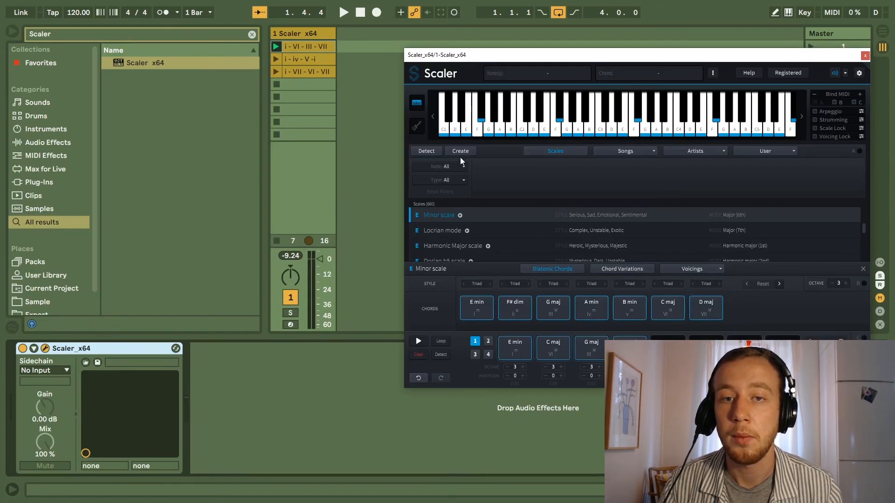
pyautogui.click(301, 32)
pyautogui.hotkey('ctrl', 'r')
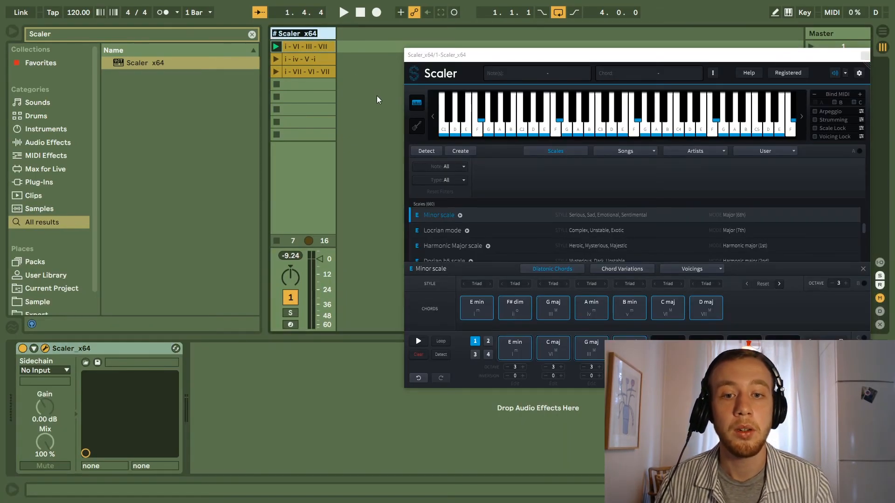
pyautogui.write('E Minor')
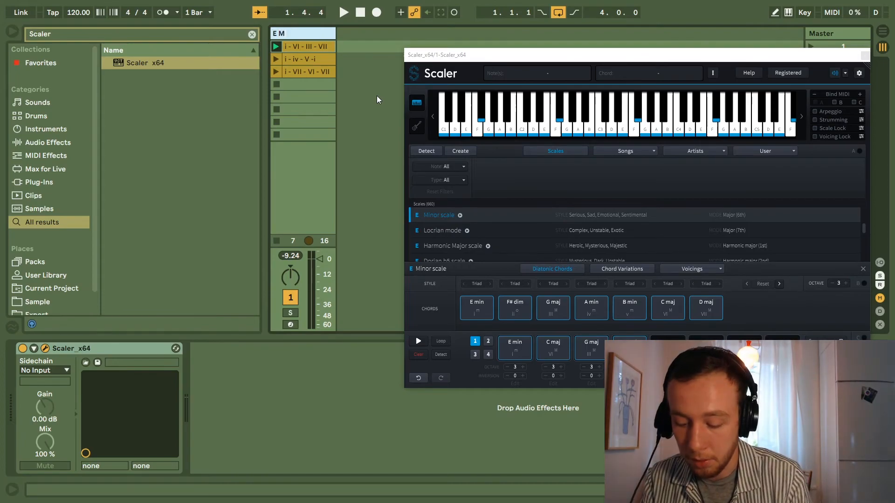
pyautogui.press('Return')
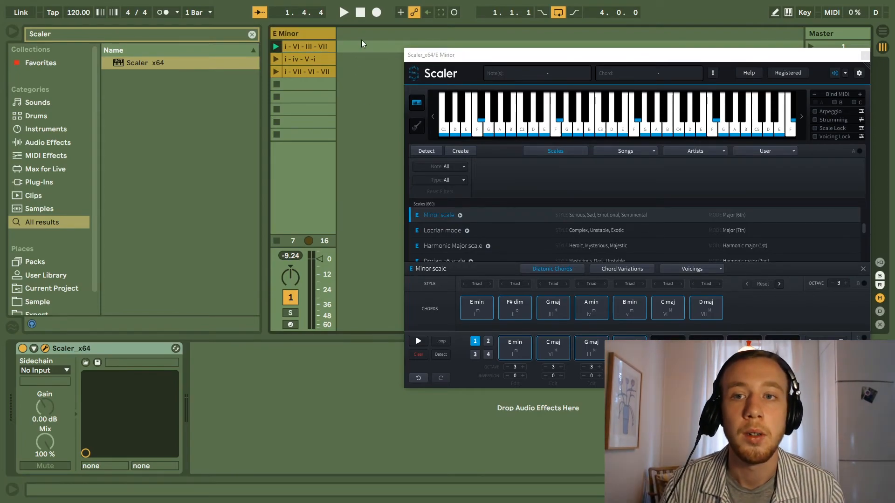
pyautogui.click(865, 55)
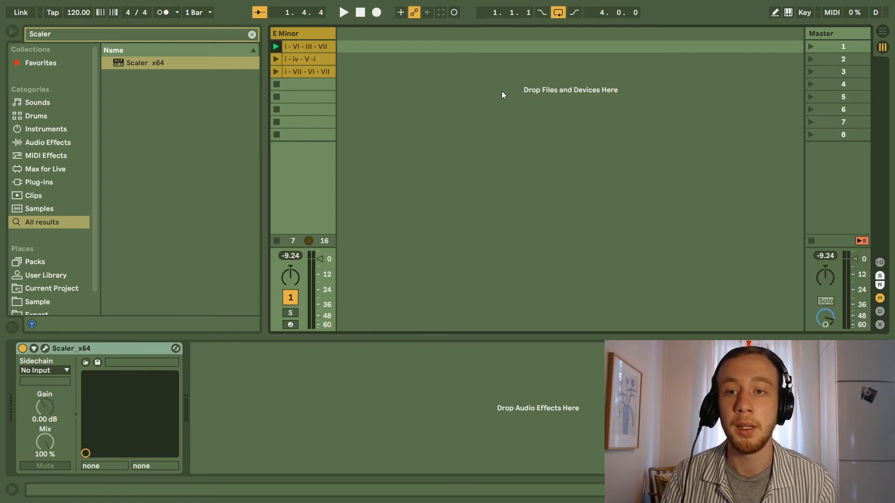
# Play the first, second and third progression clips in turn, and stop playback.
pyautogui.press('space')
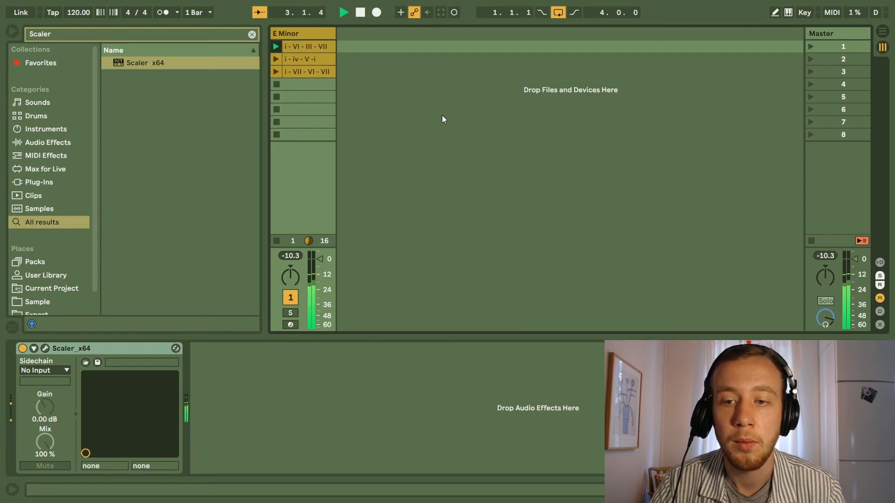
pyautogui.click(276, 58)
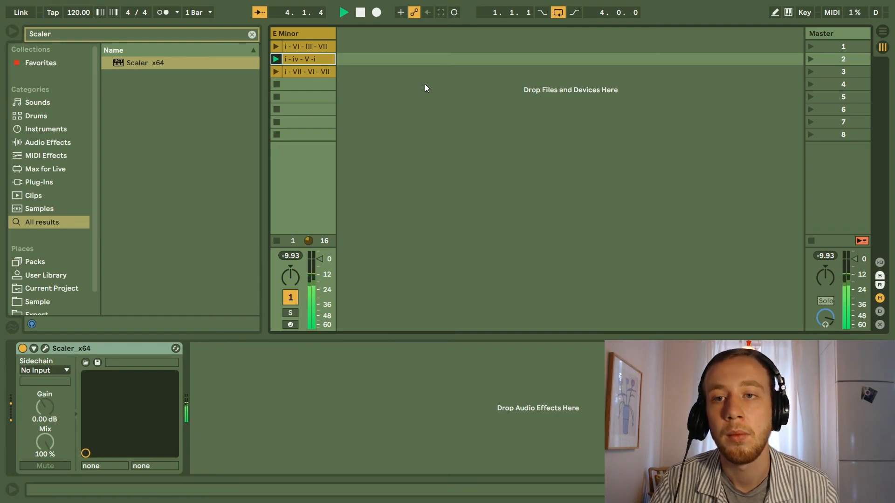
pyautogui.click(280, 71)
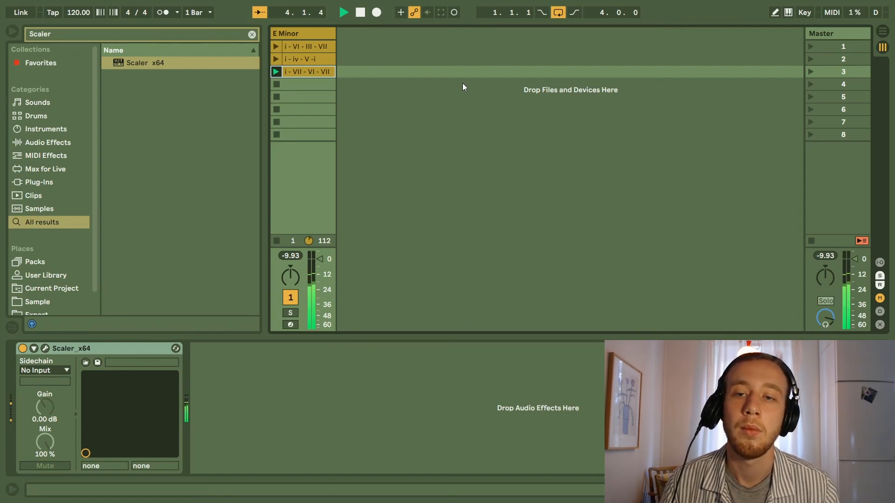
pyautogui.press('space')
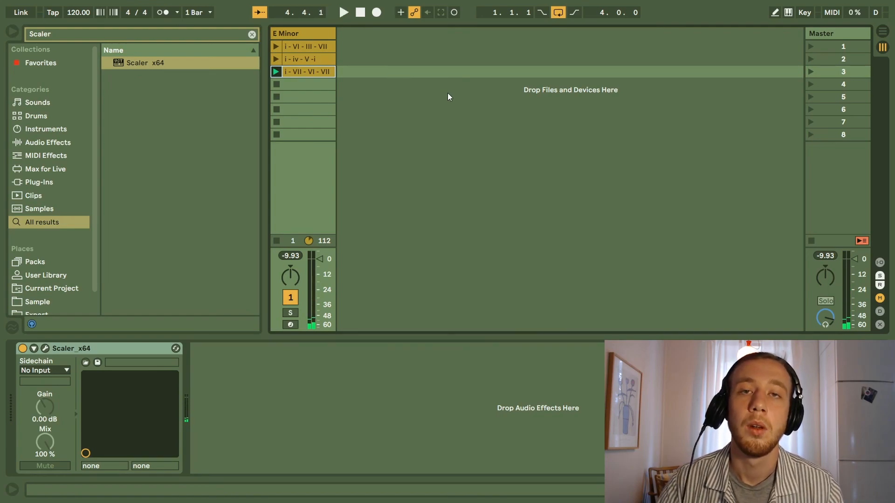